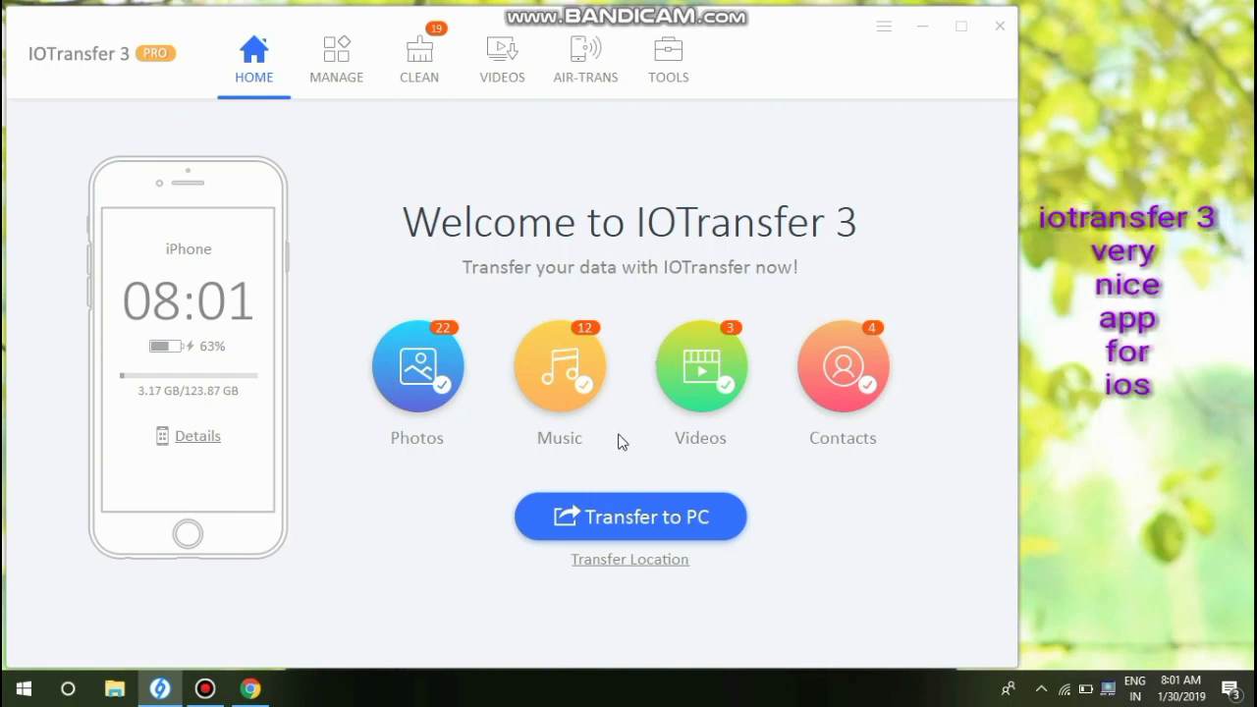
- Show the iPhone 7 details and scroll to fields like firmware version and activation state
{"action": "left_click", "coordinate": [188, 444]}
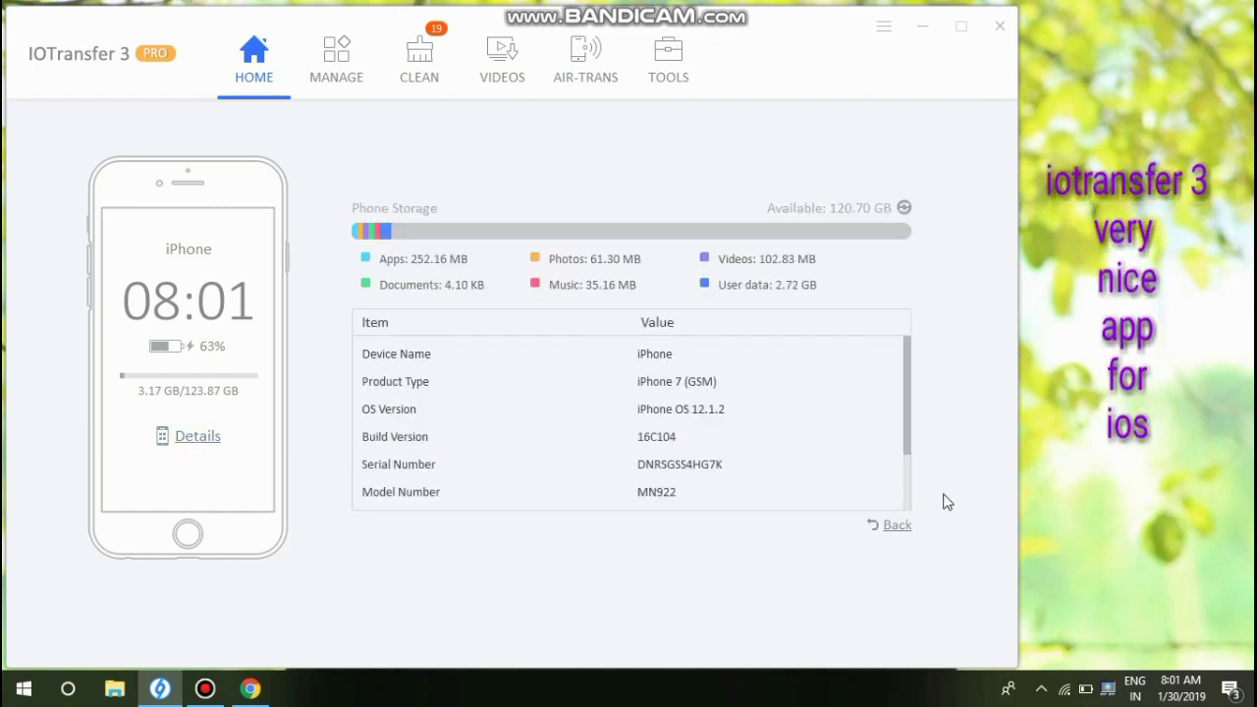
{"action": "left_click", "coordinate": [902, 505]}
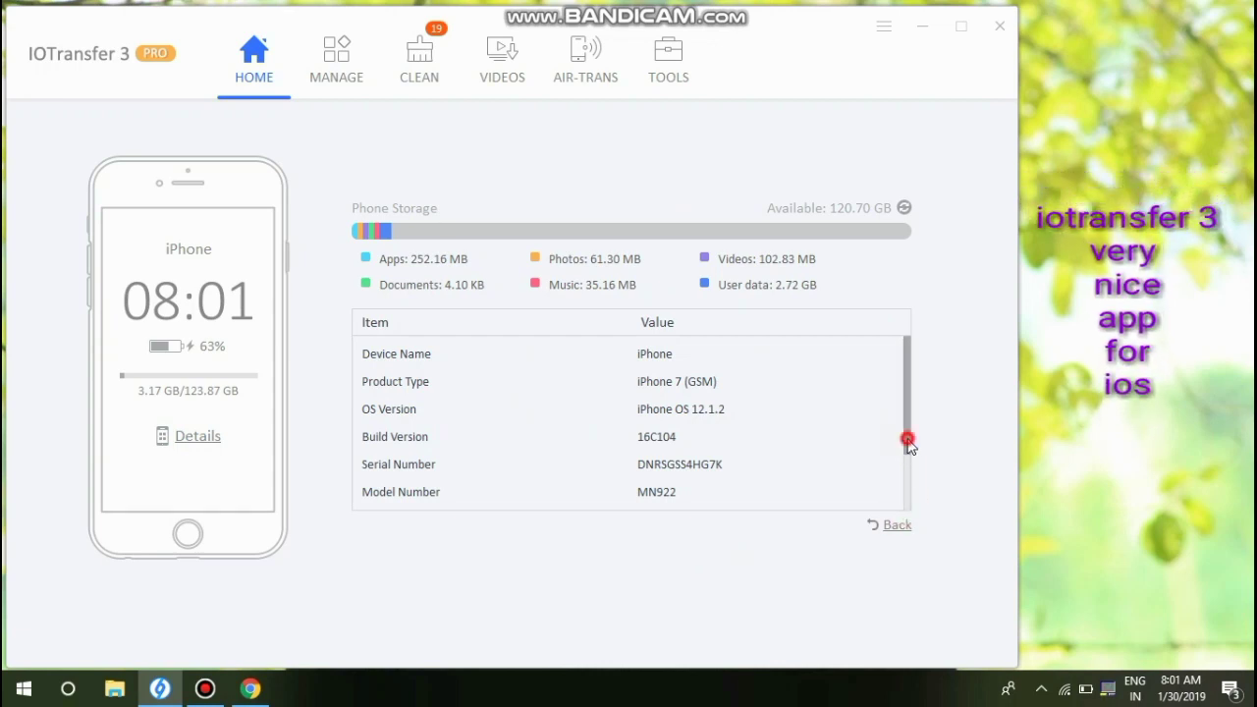
{"action": "mouse_move", "coordinate": [906, 455]}
{"action": "left_mouse_down"}
{"action": "mouse_move", "coordinate": [917, 524]}
{"action": "mouse_move", "coordinate": [900, 412]}
{"action": "left_mouse_up"}
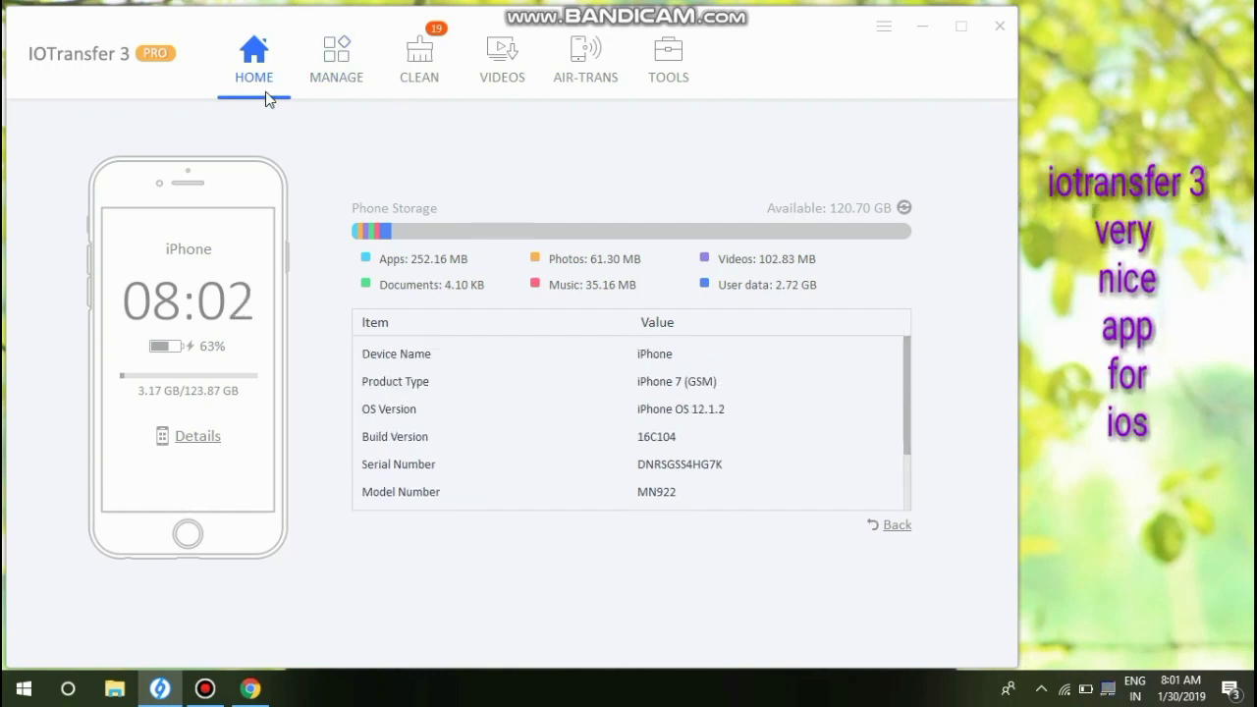
- Browse the phone's Albums, Books, Videos and Music, ending on its four contacts
{"action": "left_click", "coordinate": [348, 85]}
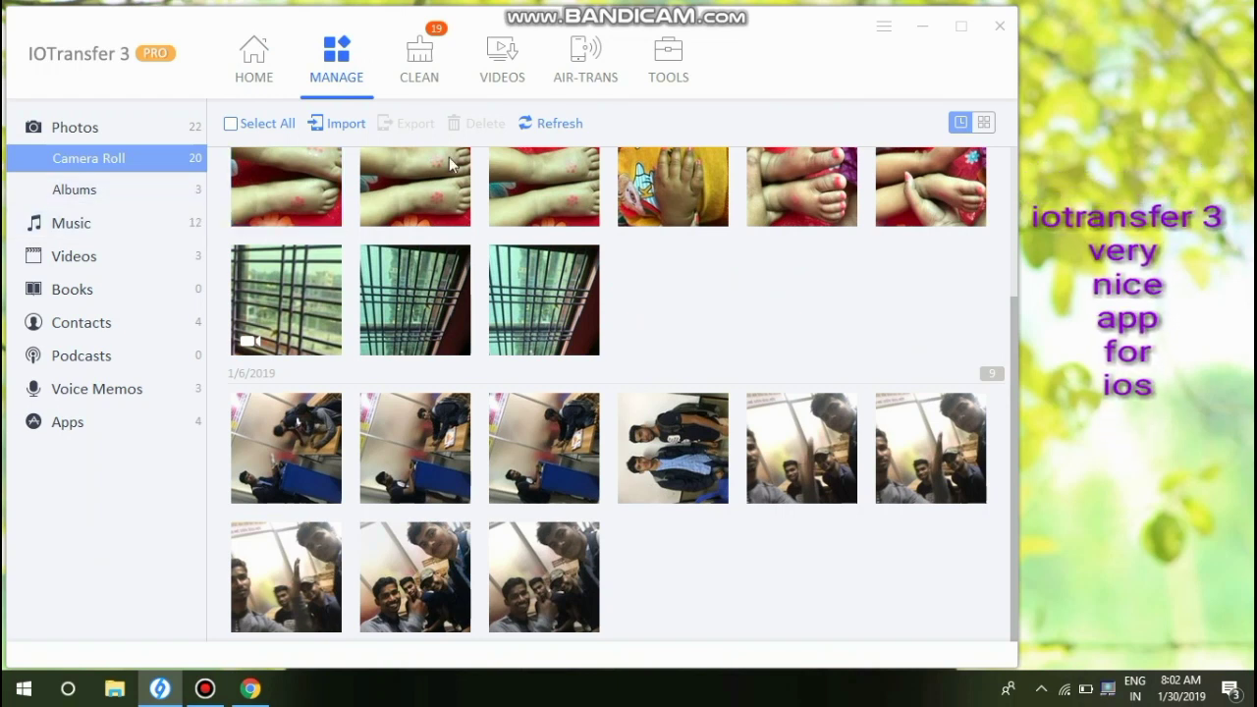
{"action": "left_click", "coordinate": [94, 192]}
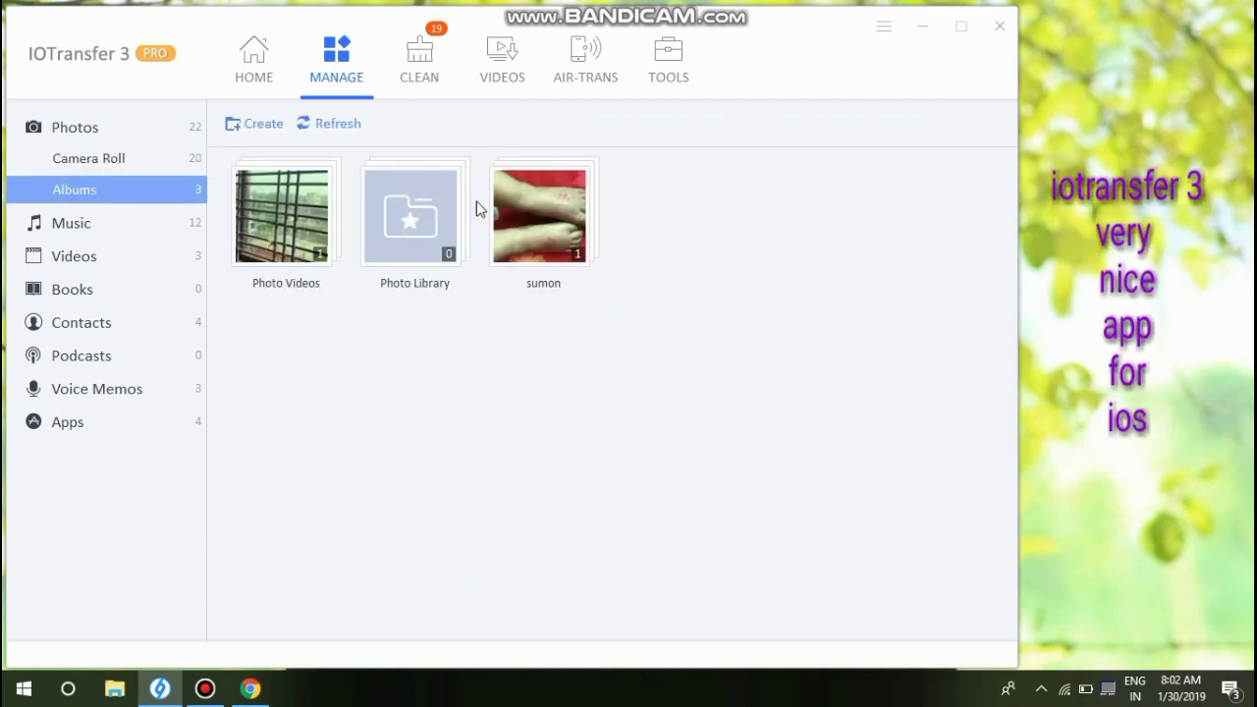
{"action": "left_click", "coordinate": [178, 236]}
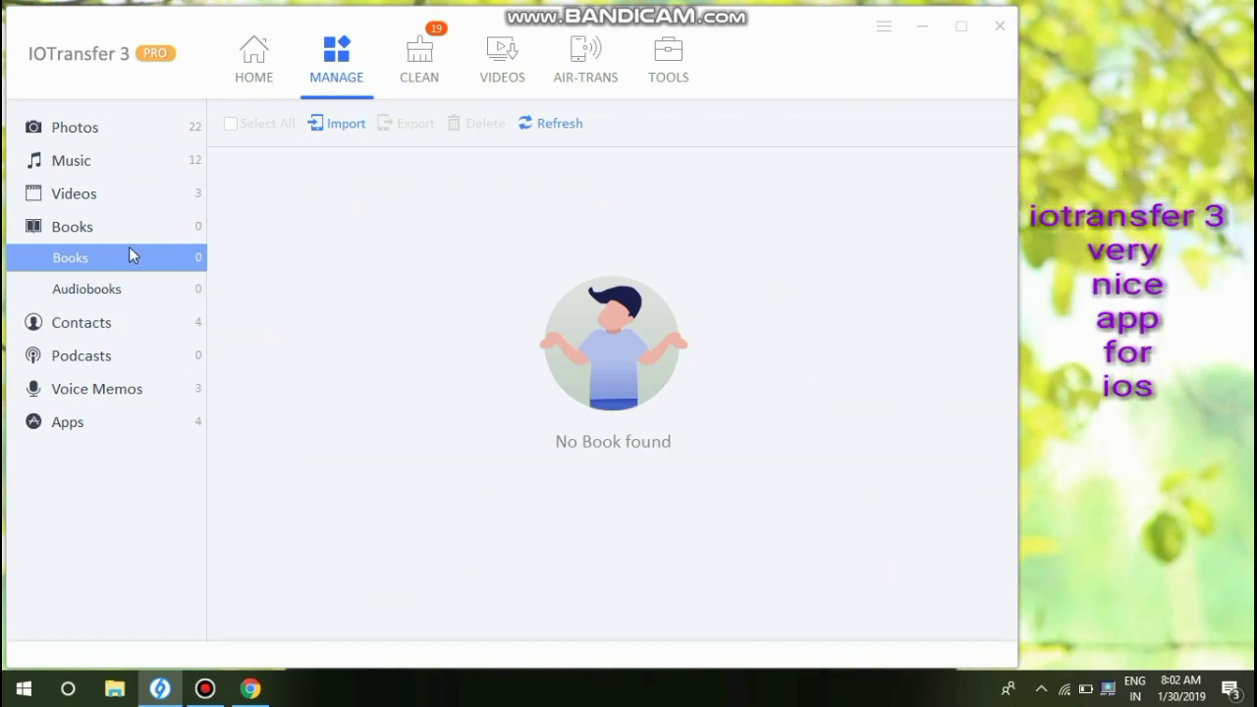
{"action": "left_click", "coordinate": [107, 193]}
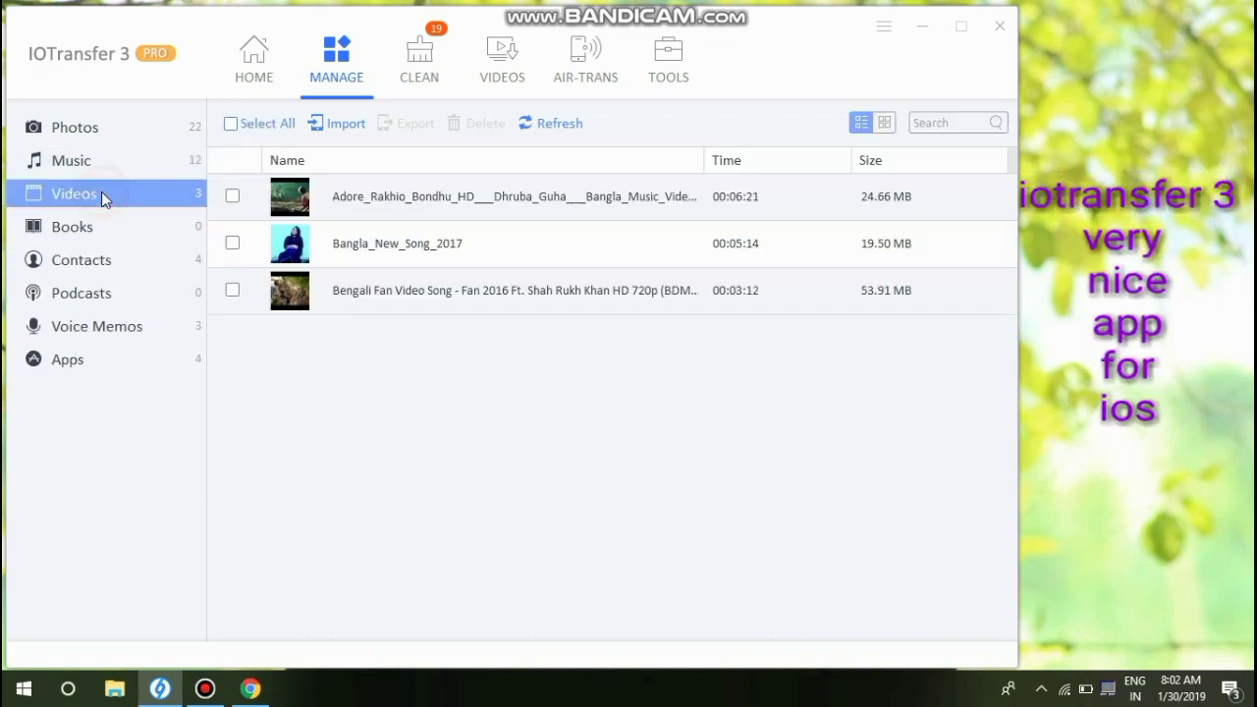
{"action": "left_click", "coordinate": [101, 162]}
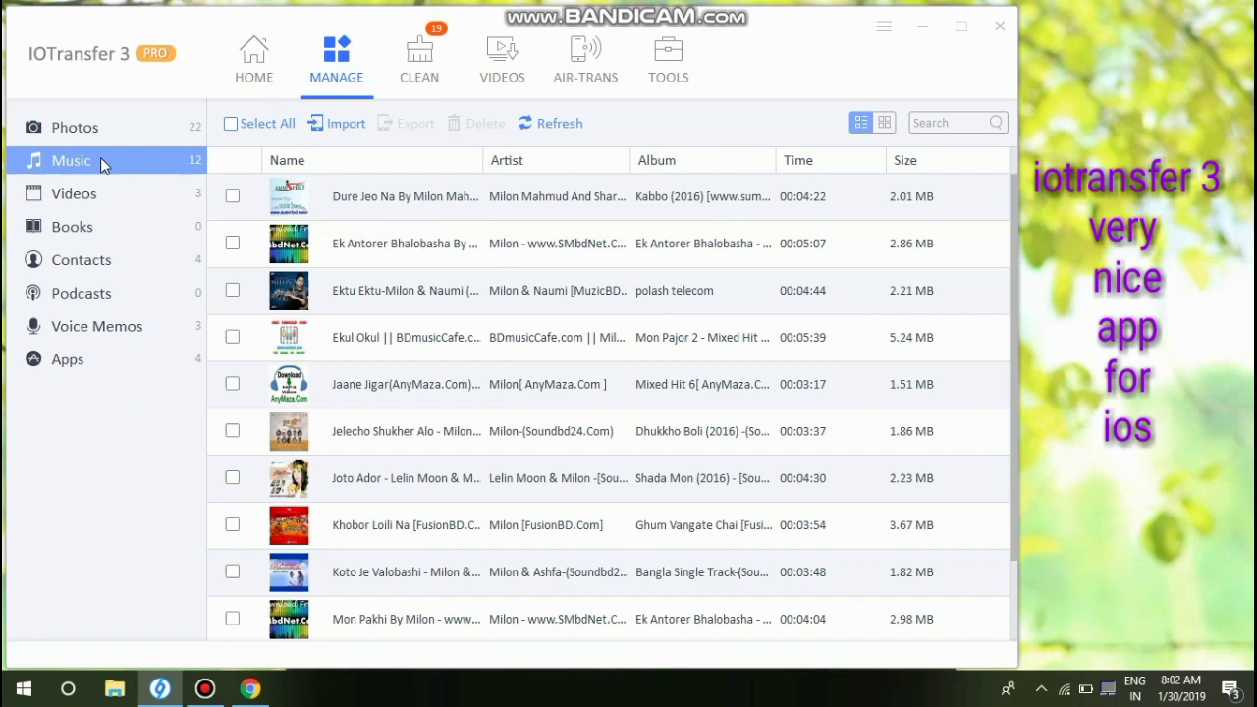
{"action": "left_click", "coordinate": [83, 267]}
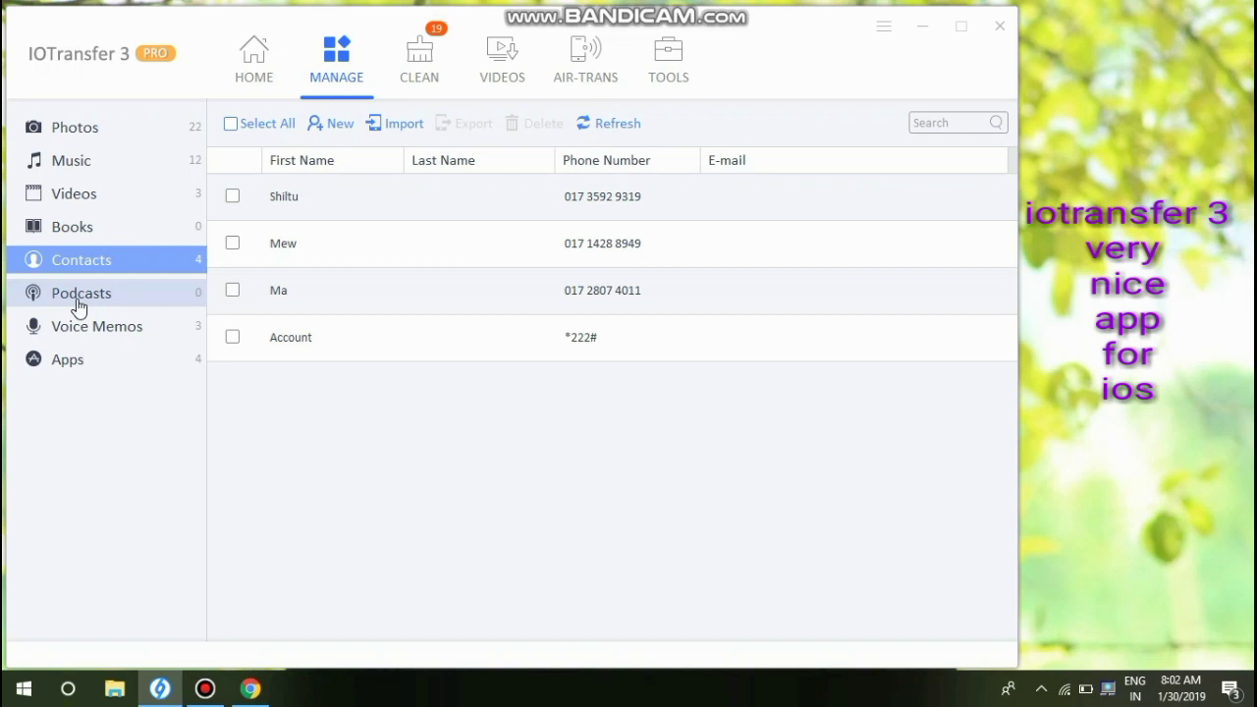
- Review the phone's voice memos and four installed apps, then show the Air-Trans wireless page
{"action": "left_click", "coordinate": [84, 329]}
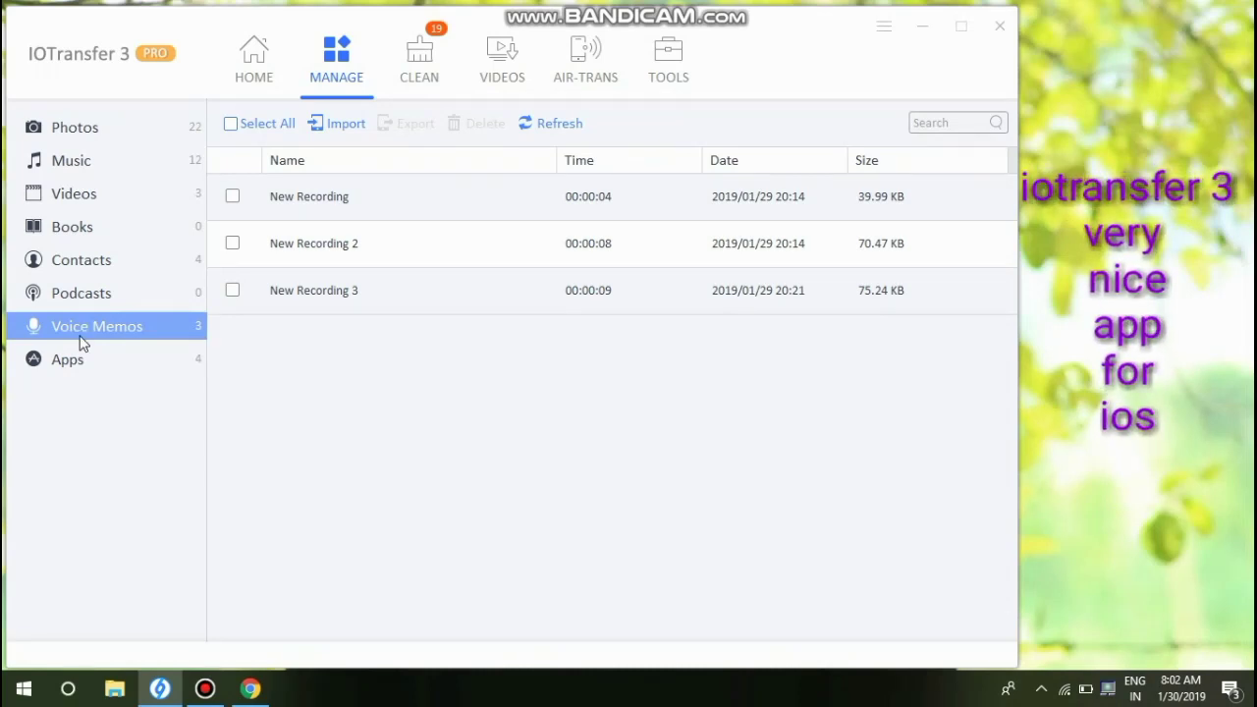
{"action": "left_click", "coordinate": [79, 361]}
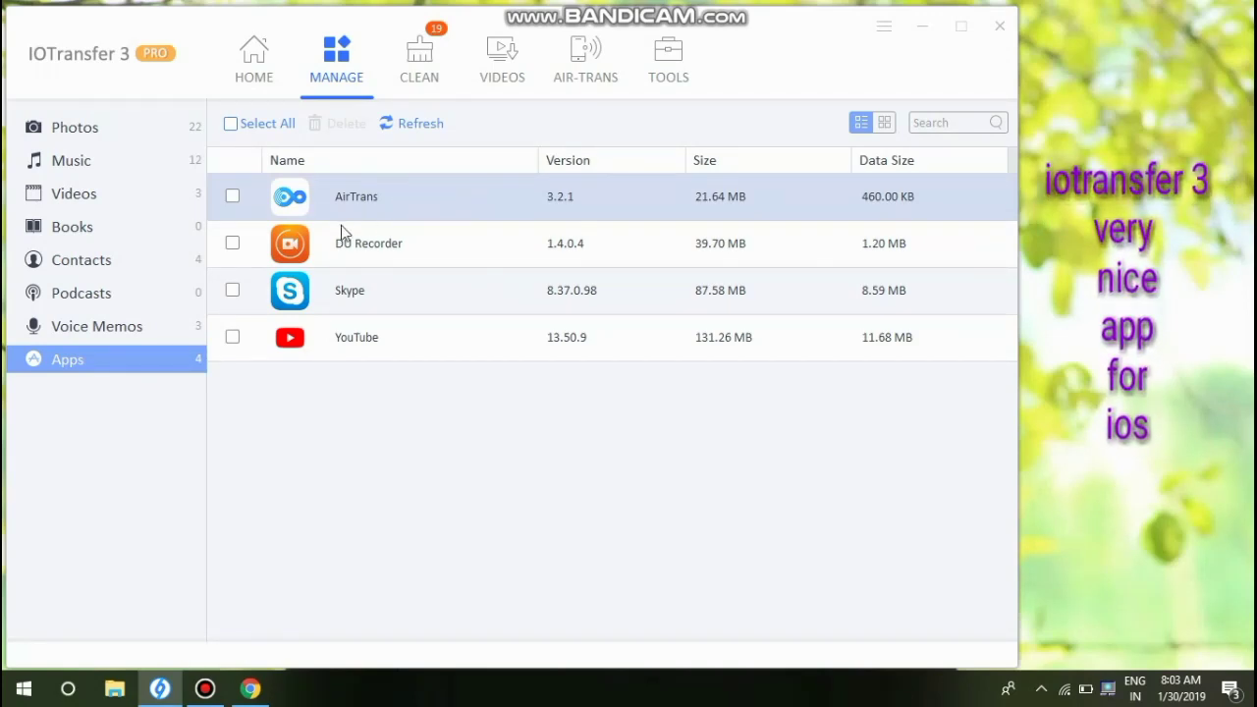
{"action": "left_click", "coordinate": [583, 75]}
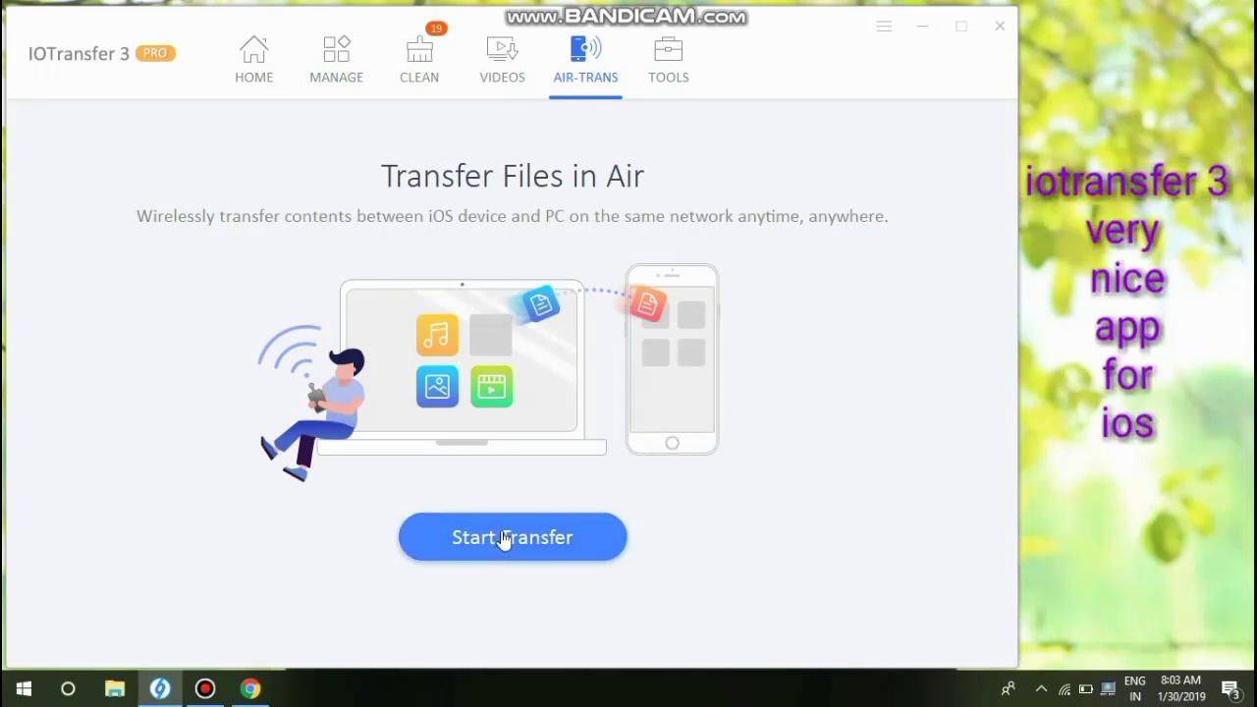
- Start an Air-Trans connection, then return to the phone's three photo albums
{"action": "left_click", "coordinate": [503, 539]}
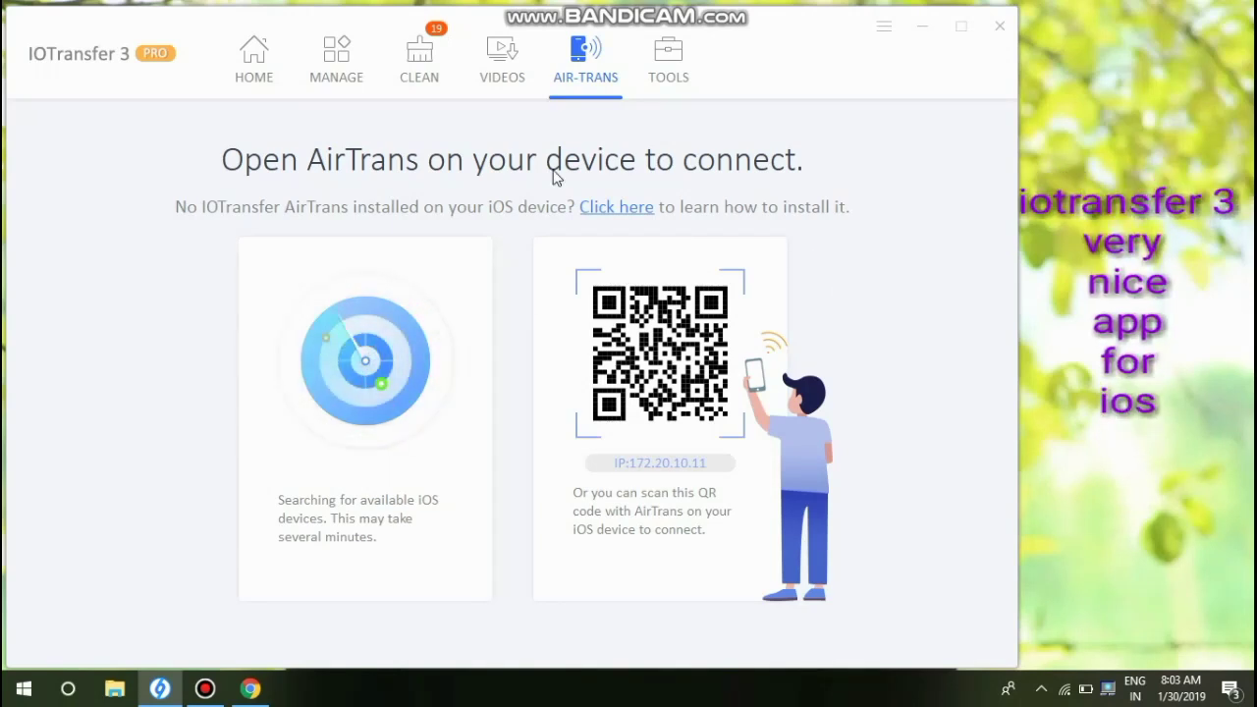
{"action": "left_click", "coordinate": [336, 62]}
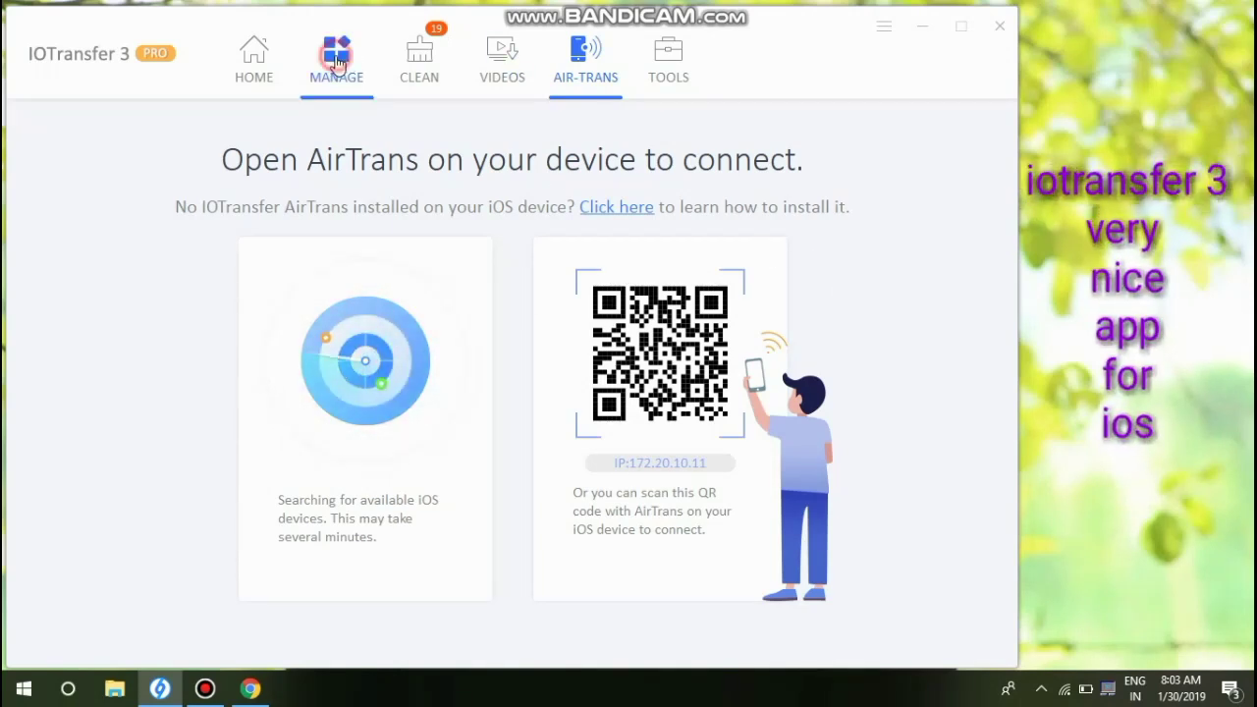
{"action": "left_click", "coordinate": [135, 134]}
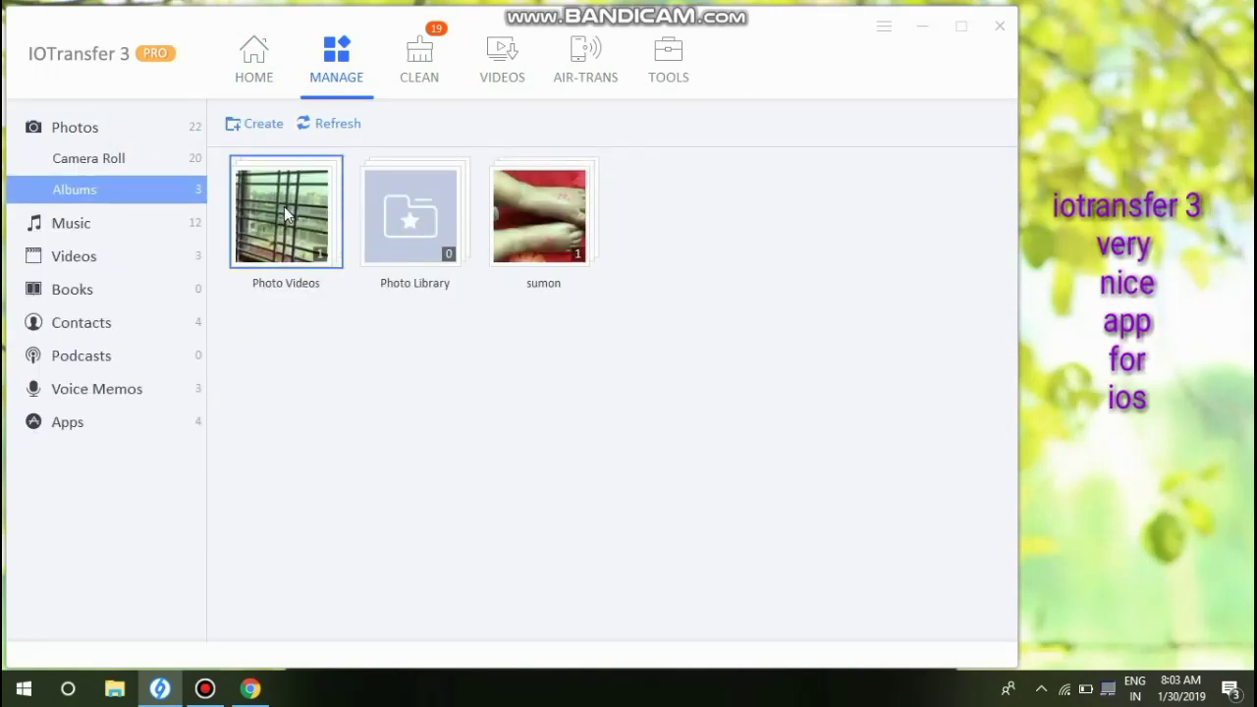
- Select all 20 Camera Roll photos and attempt an import, dismissing the warning
{"action": "left_click", "coordinate": [283, 206]}
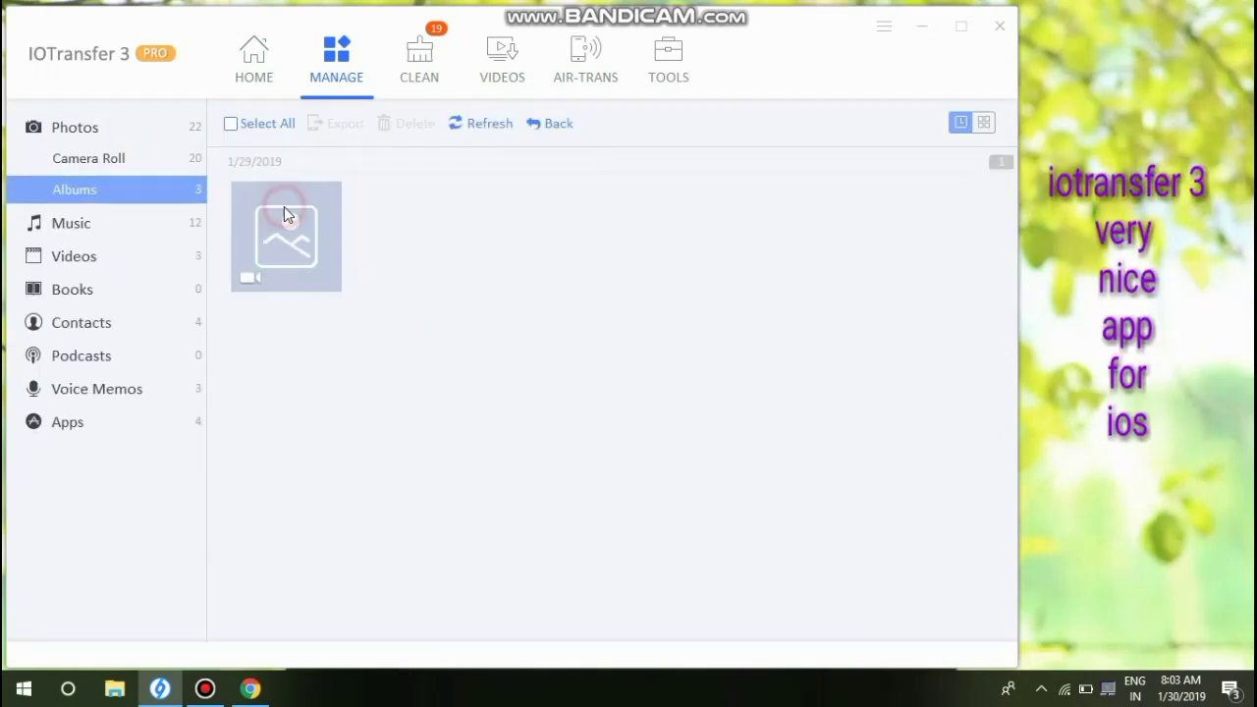
{"action": "left_click", "coordinate": [383, 236]}
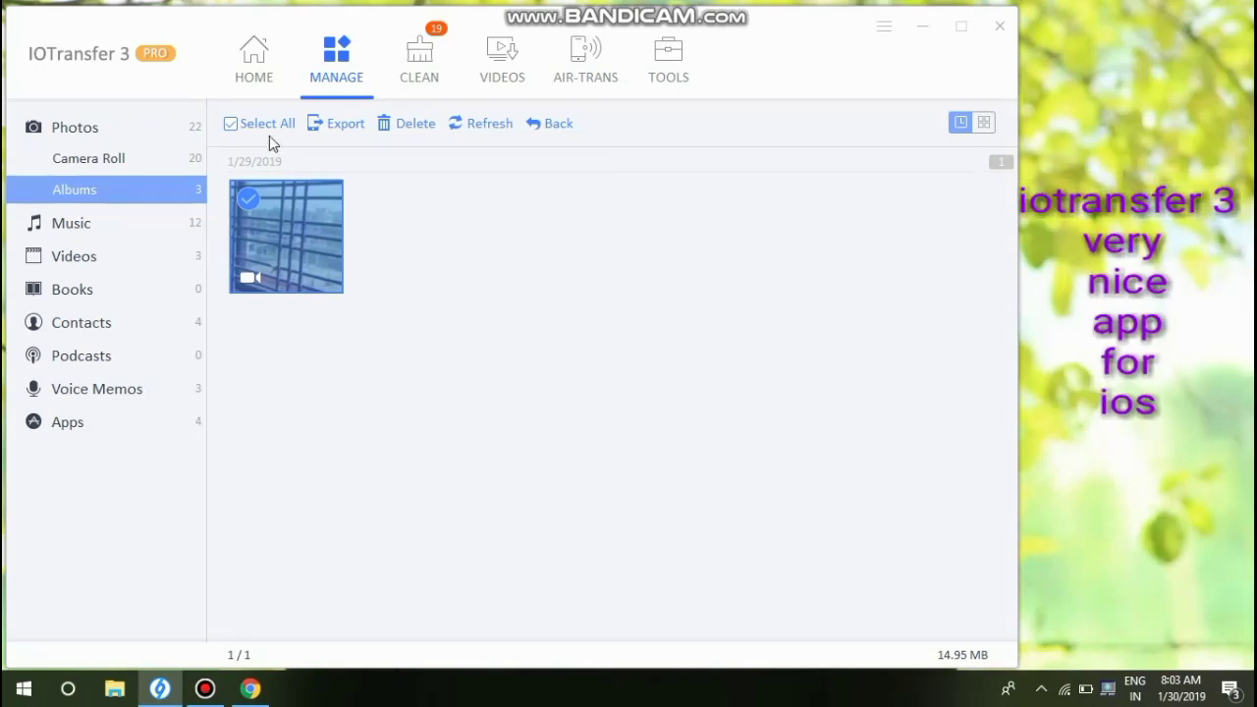
{"action": "left_click", "coordinate": [233, 123]}
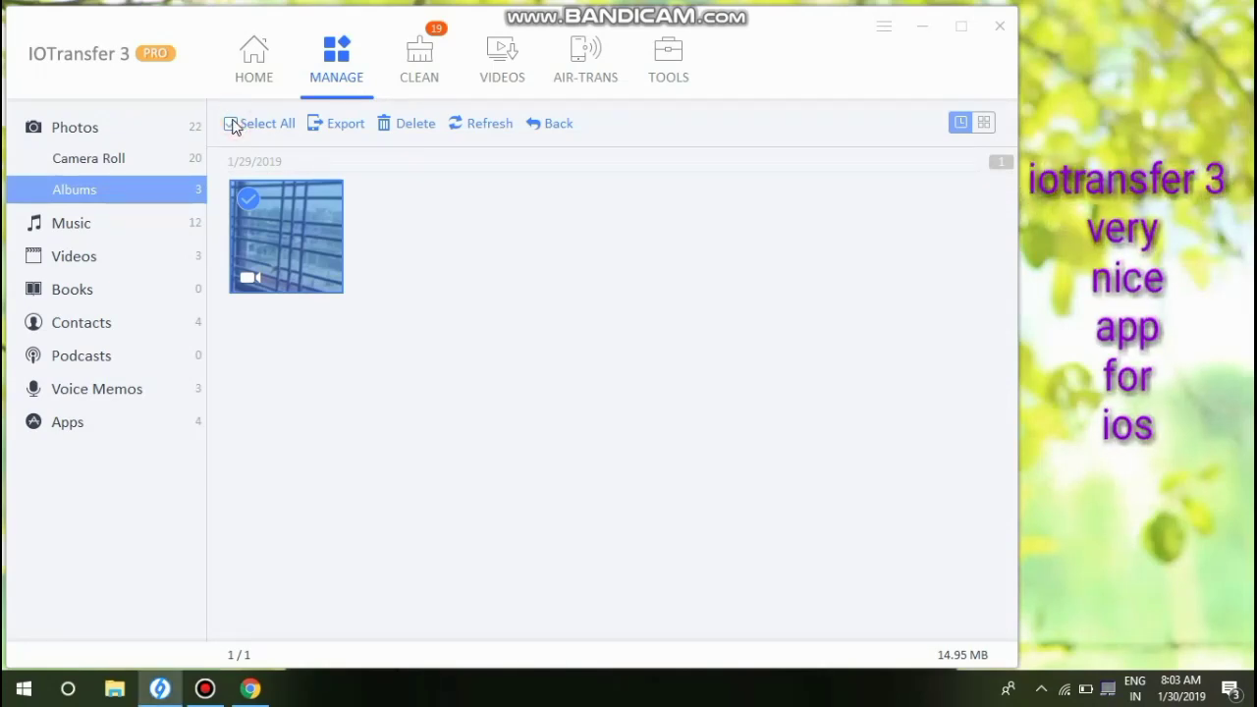
{"action": "left_click", "coordinate": [124, 160]}
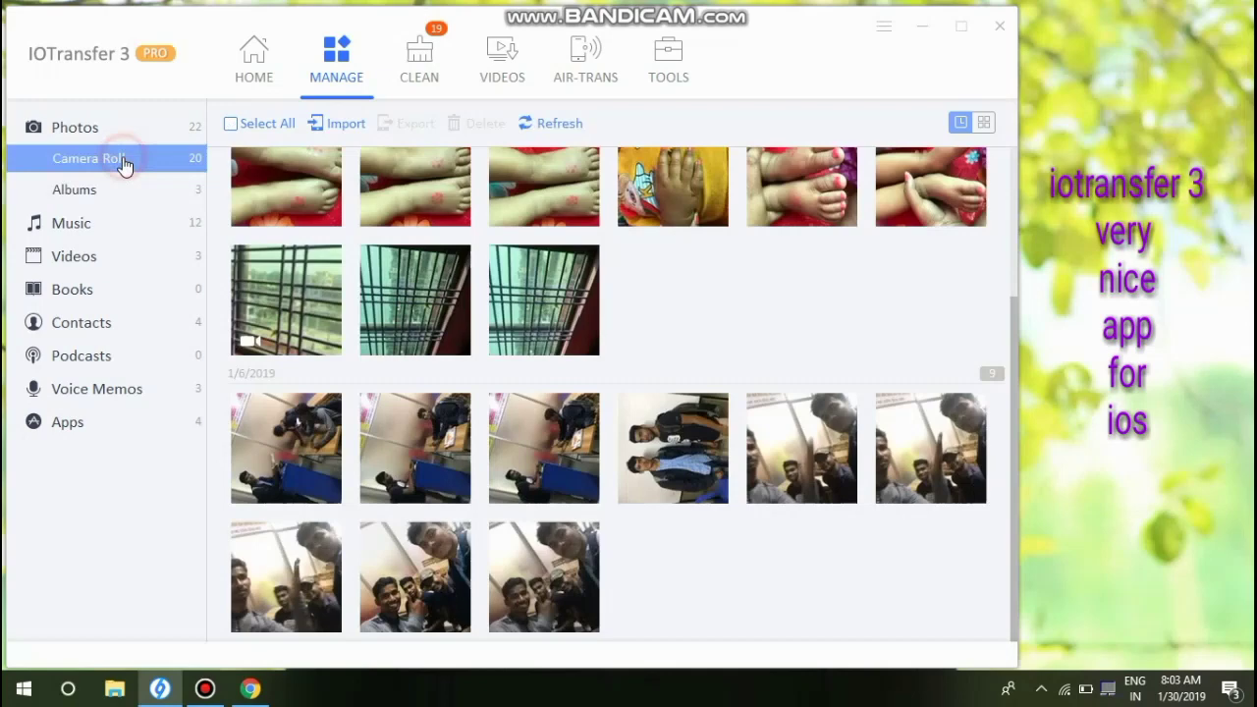
{"action": "left_click", "coordinate": [232, 123]}
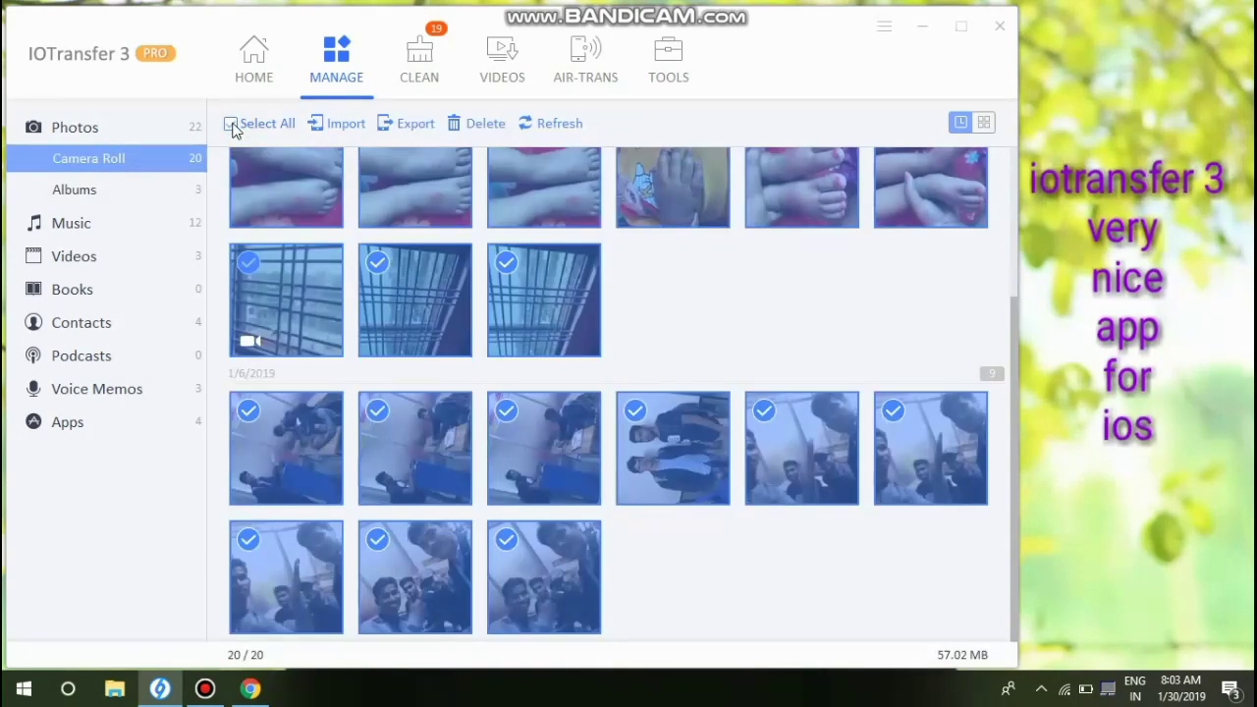
{"action": "left_click", "coordinate": [352, 128]}
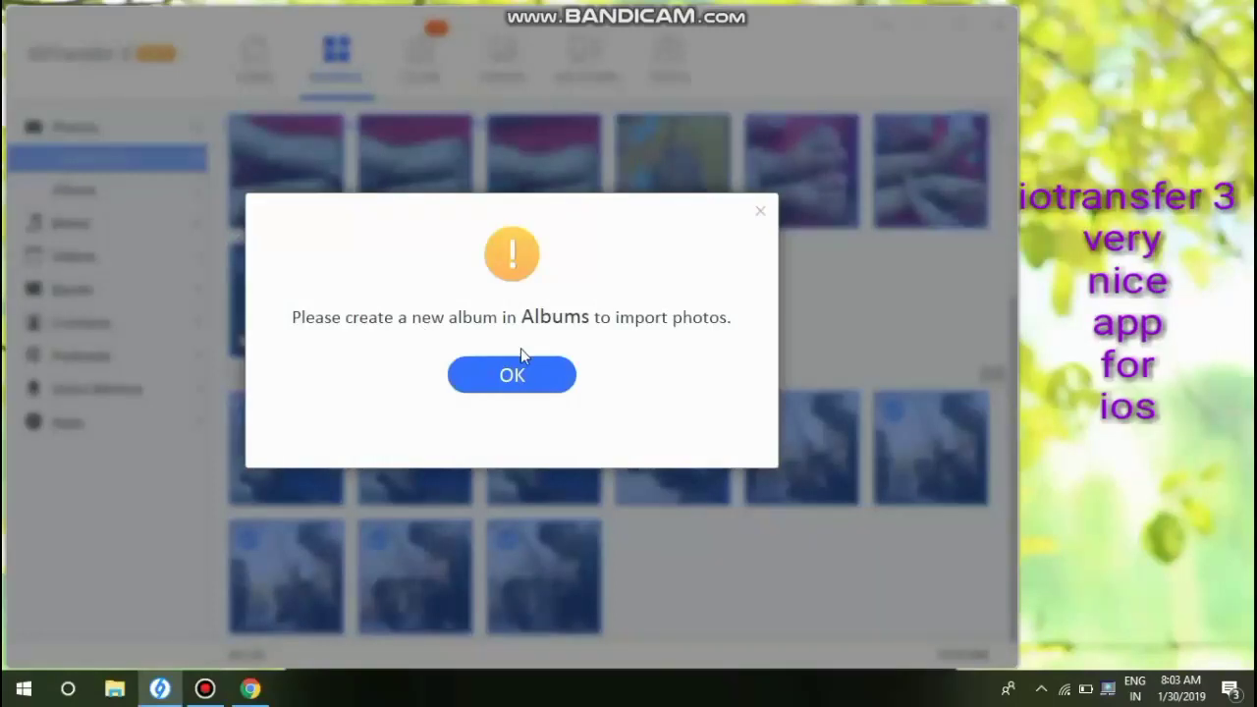
{"action": "left_click", "coordinate": [514, 377]}
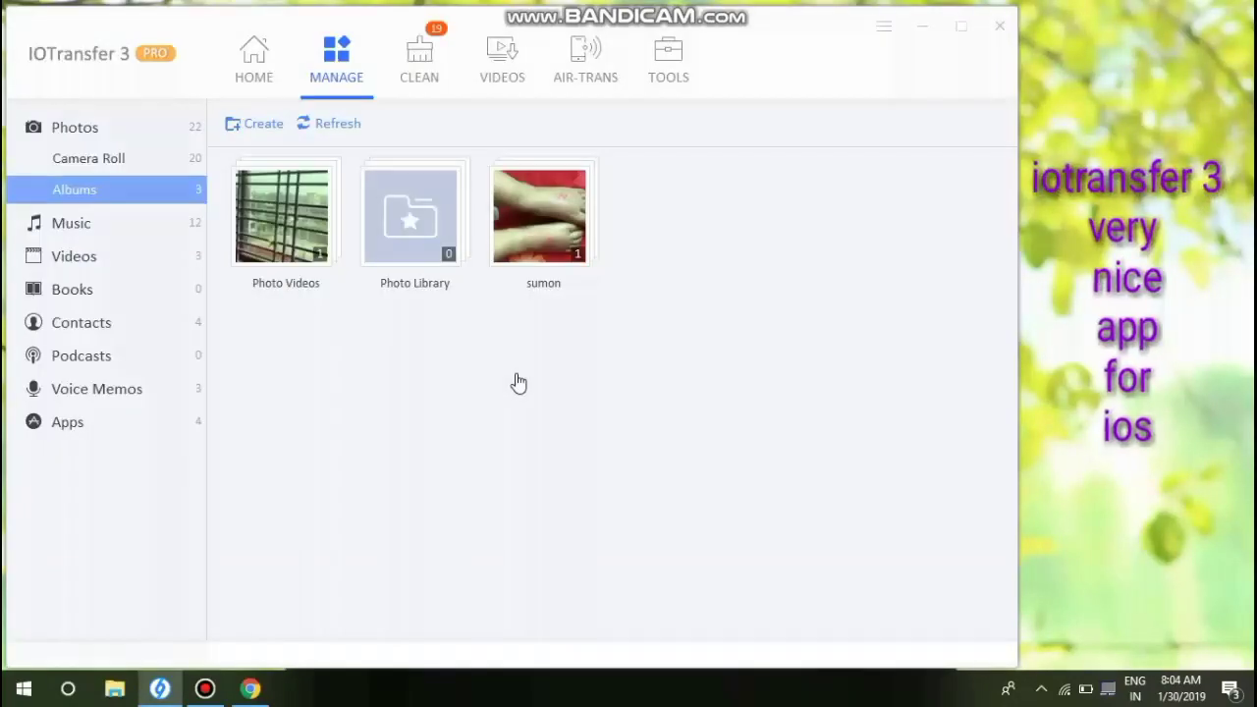
- Import the Desktop picture IMG_0046 into the opened photo album
{"action": "double_click", "coordinate": [541, 256]}
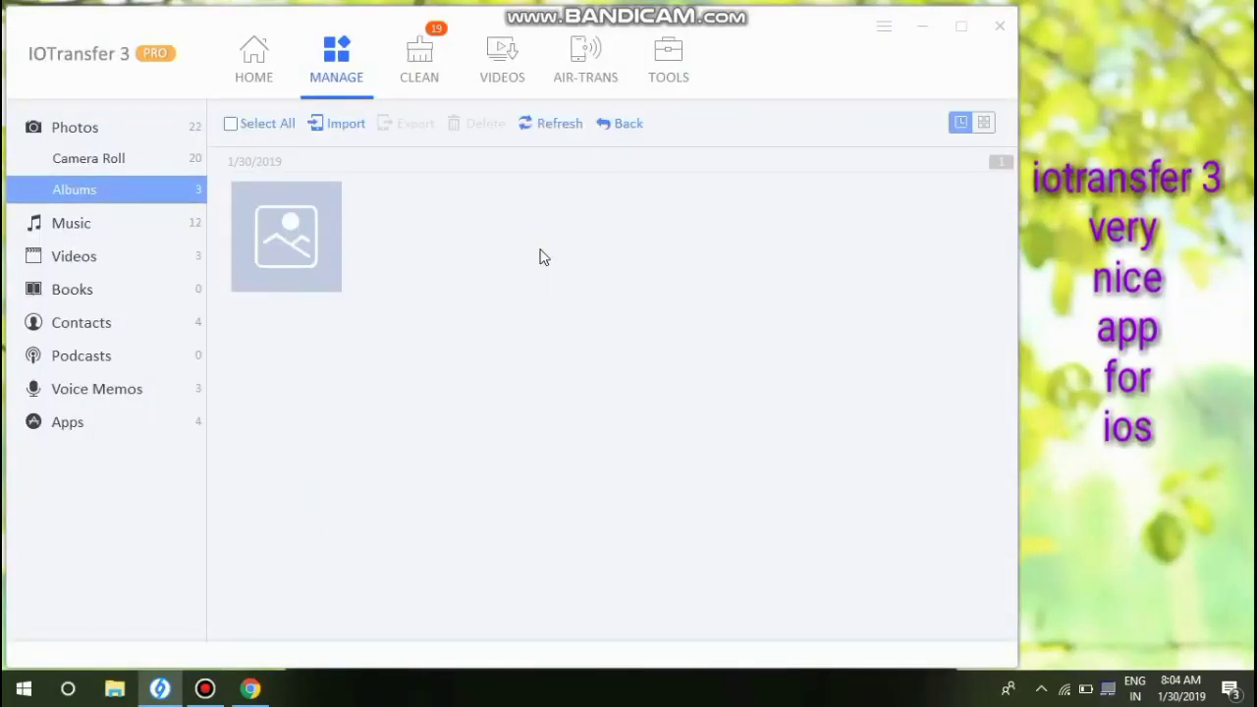
{"action": "left_click", "coordinate": [334, 125]}
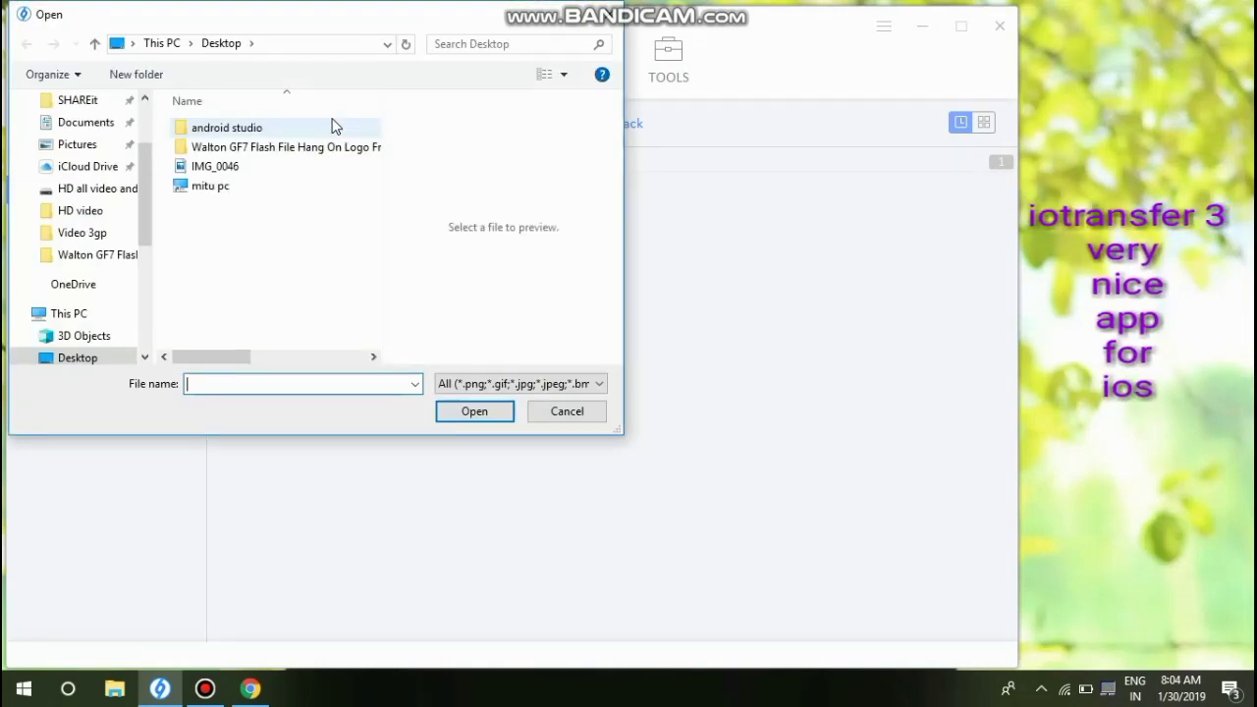
{"action": "left_click", "coordinate": [224, 167]}
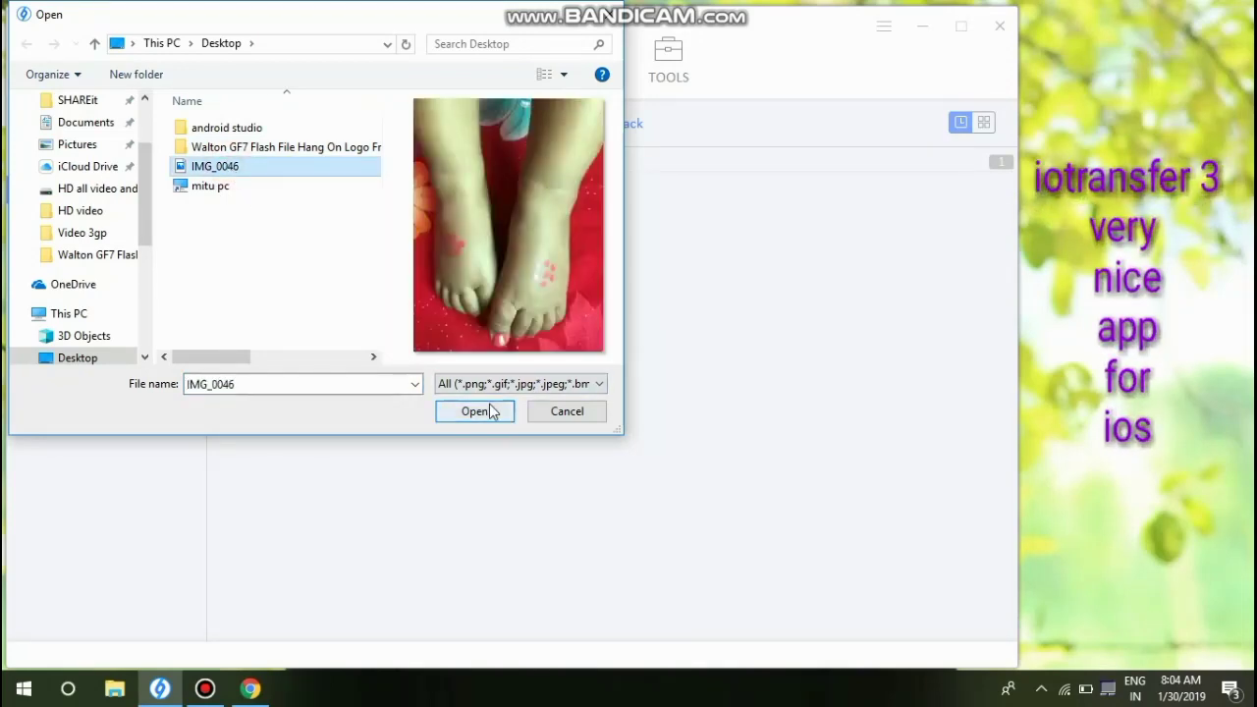
{"action": "left_click", "coordinate": [567, 411]}
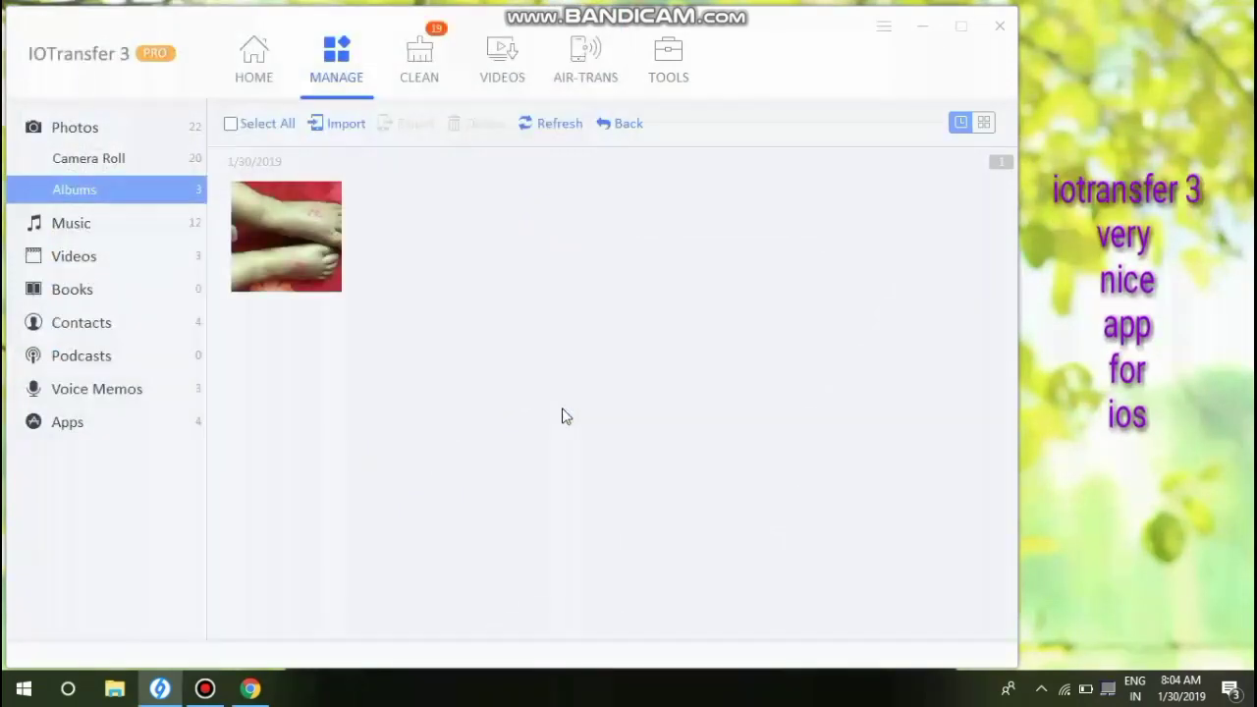
- Clean 19 junk files (760.77 KB) from the iPhone and rescan to confirm it's clean
{"action": "left_click", "coordinate": [422, 59]}
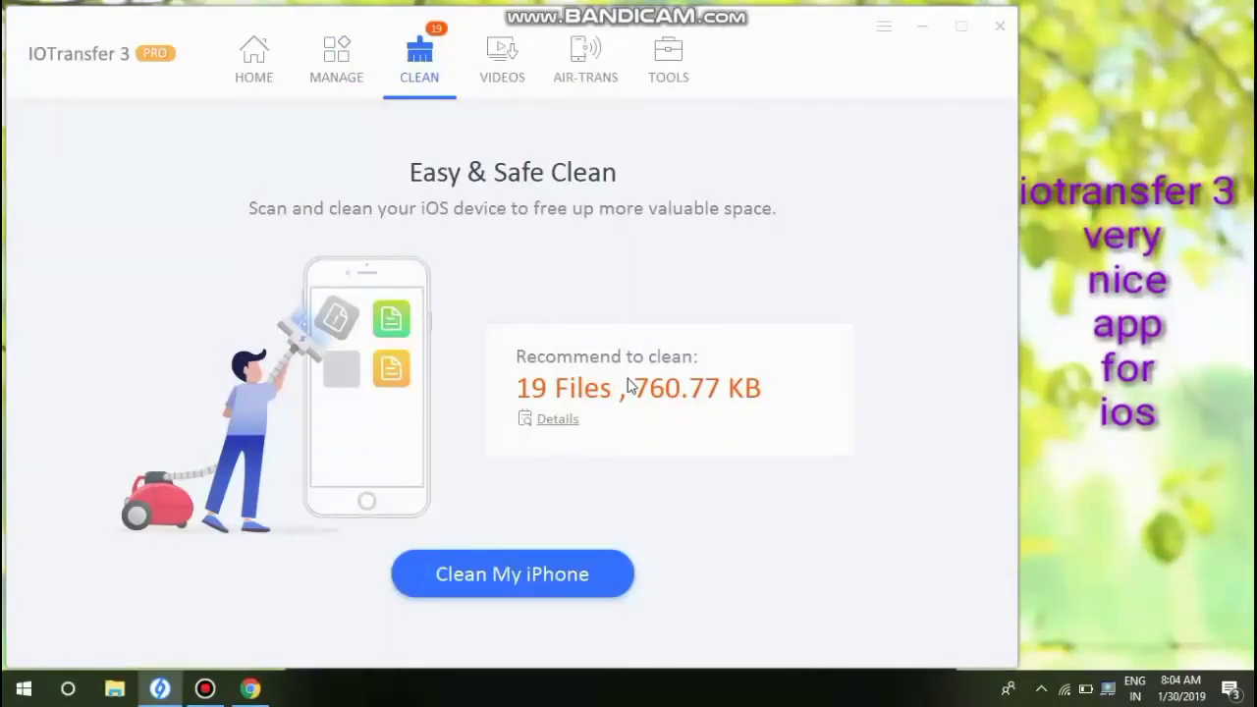
{"action": "left_click", "coordinate": [511, 568]}
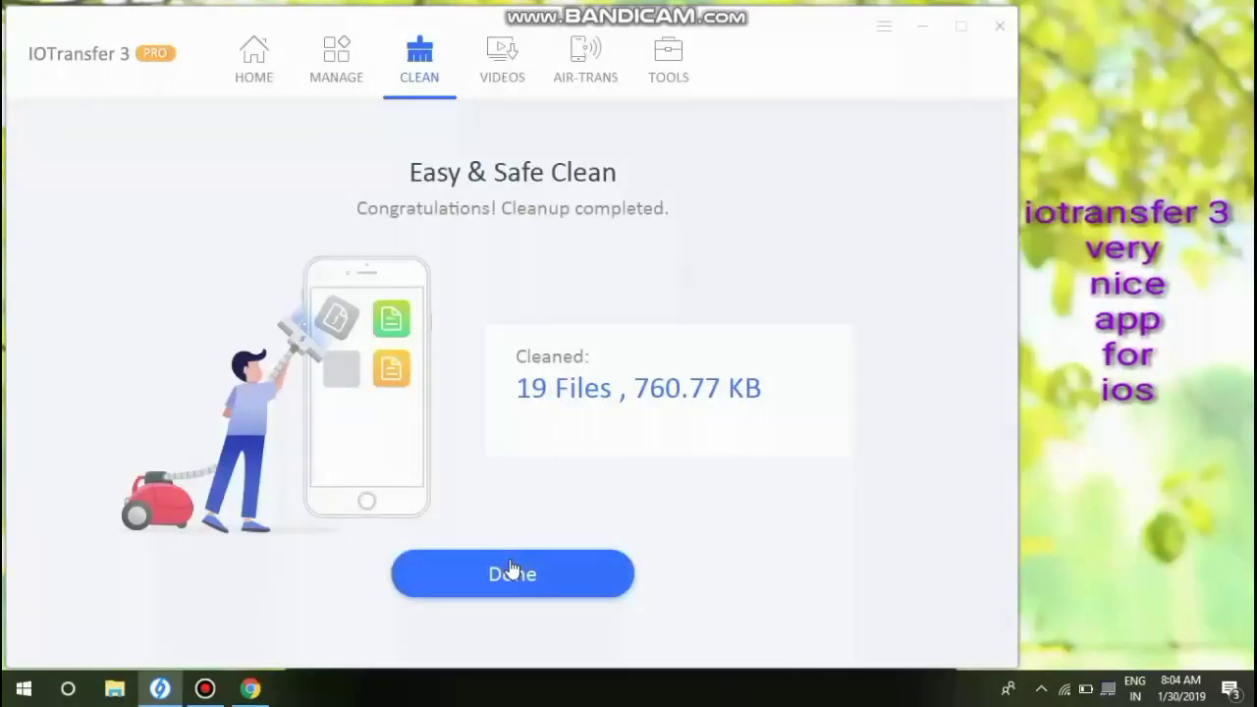
{"action": "left_click", "coordinate": [543, 572]}
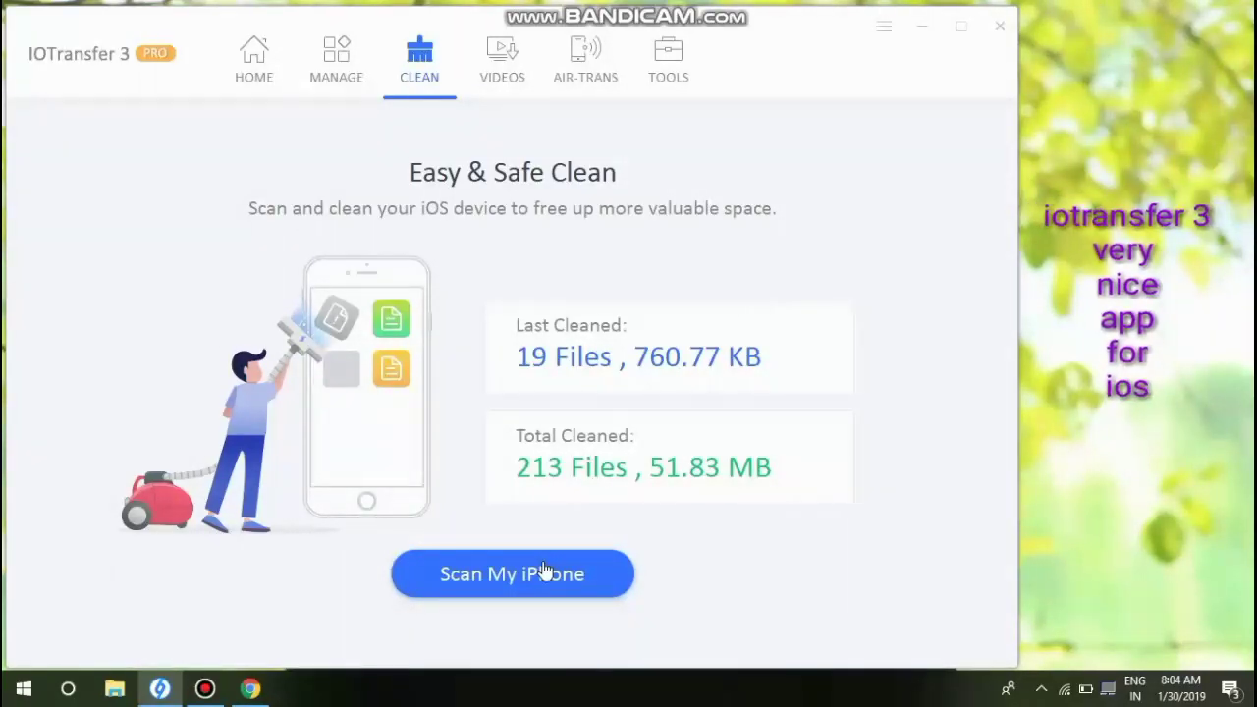
{"action": "left_click", "coordinate": [544, 571]}
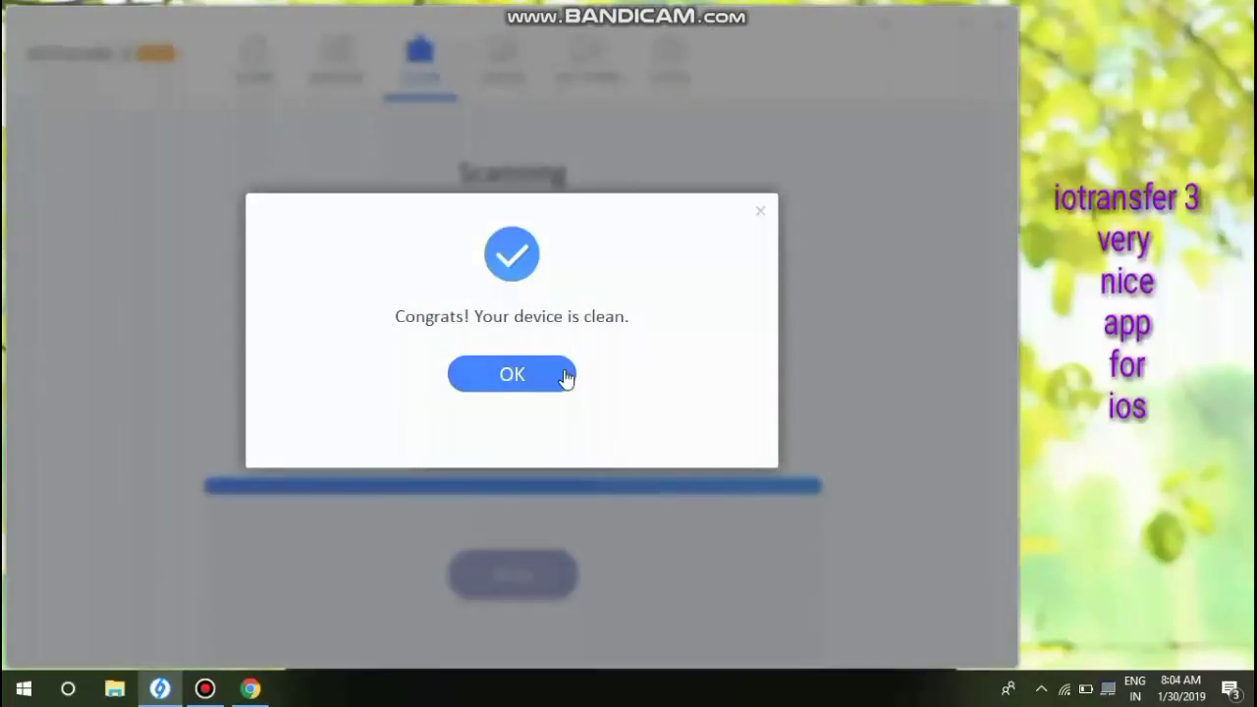
{"action": "left_click", "coordinate": [540, 377]}
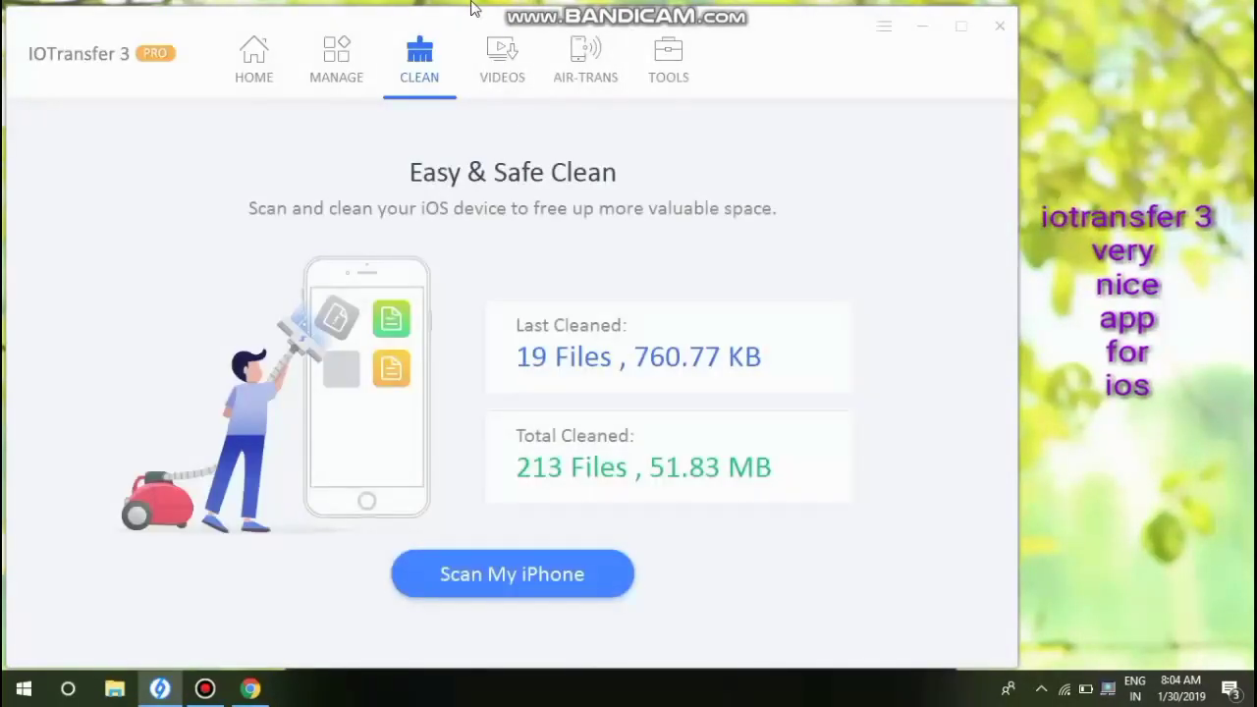
- Show the video Downloader page with its URL field and supported websites
{"action": "left_click", "coordinate": [500, 76]}
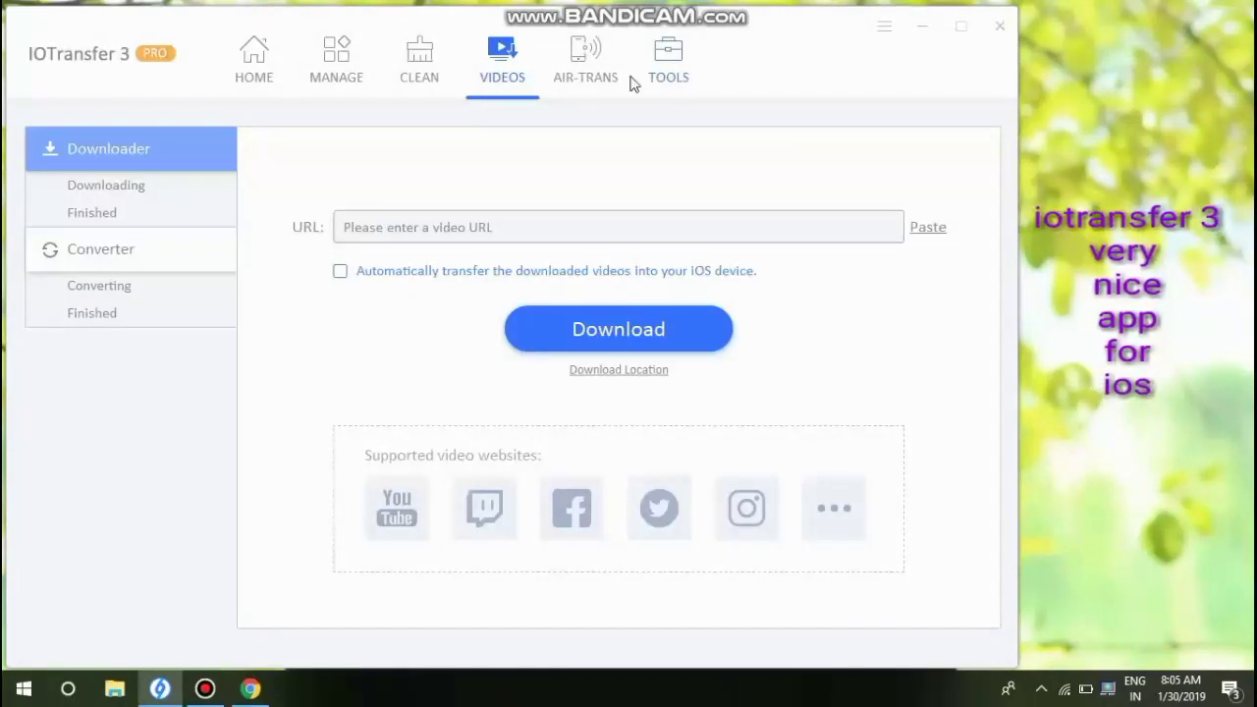
- Load the 770.15 MB MP4 movie into the video converter
{"action": "left_click", "coordinate": [100, 257]}
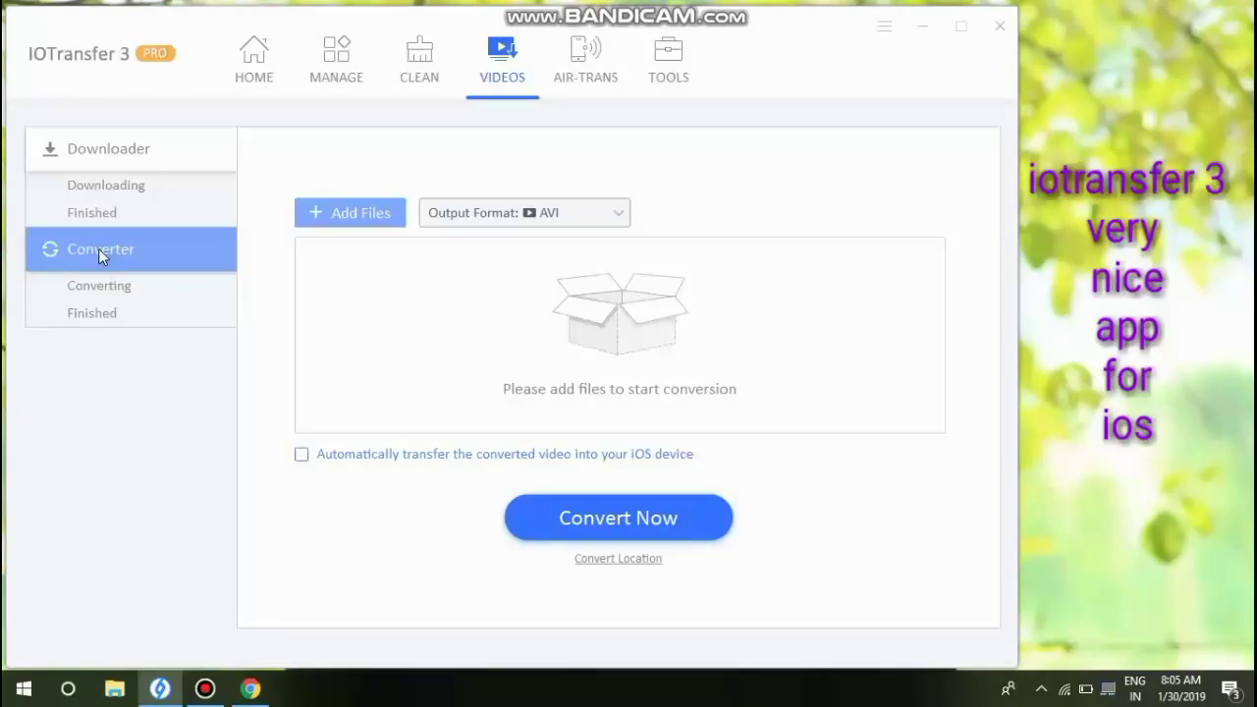
{"action": "left_click", "coordinate": [351, 215]}
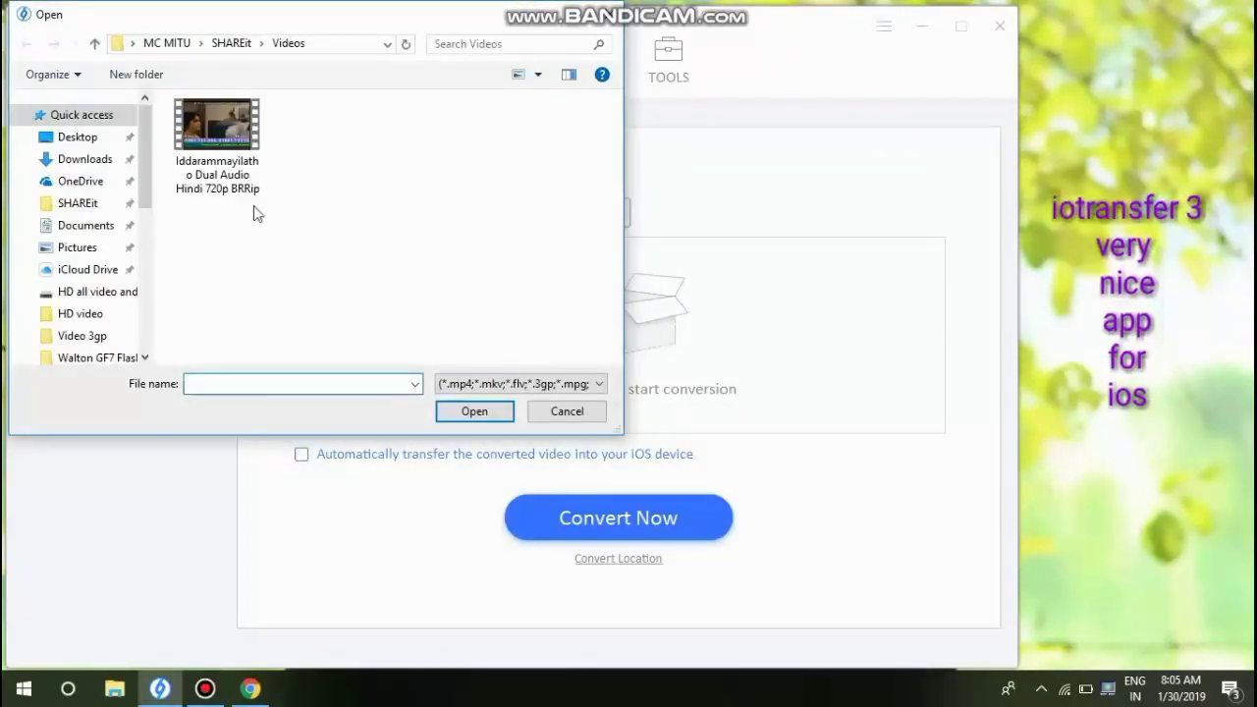
{"action": "left_click", "coordinate": [193, 124]}
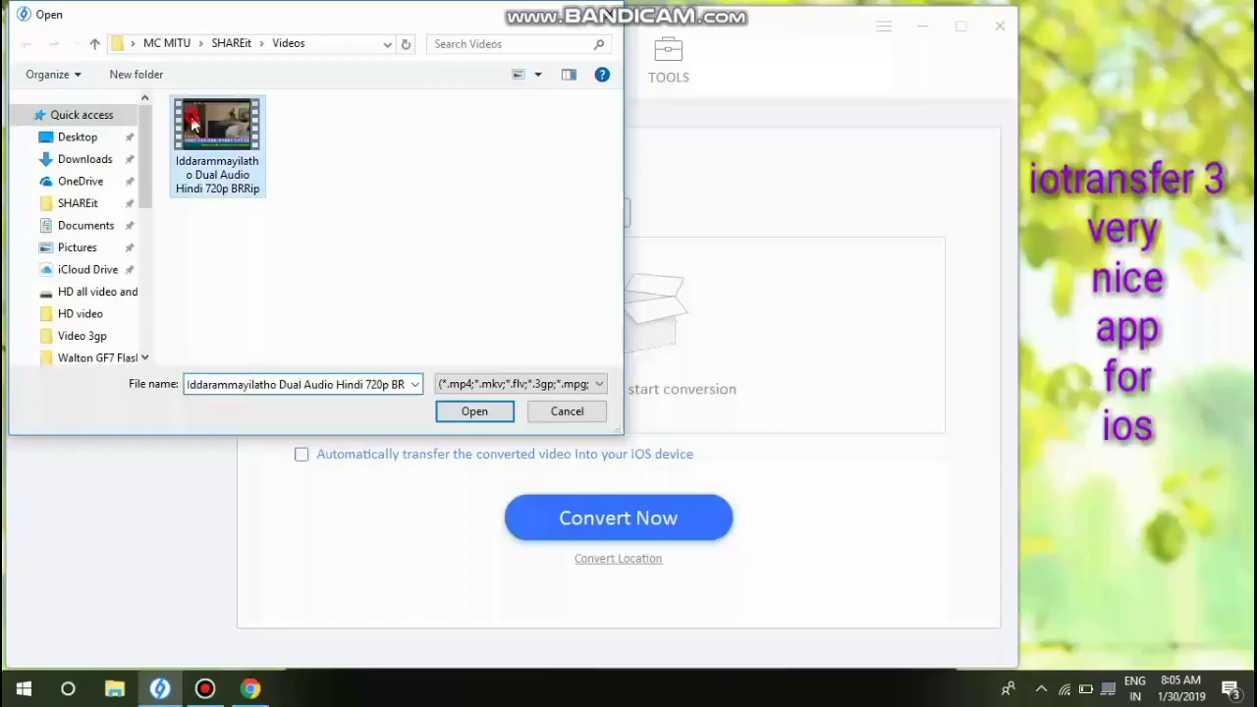
{"action": "left_click", "coordinate": [496, 413]}
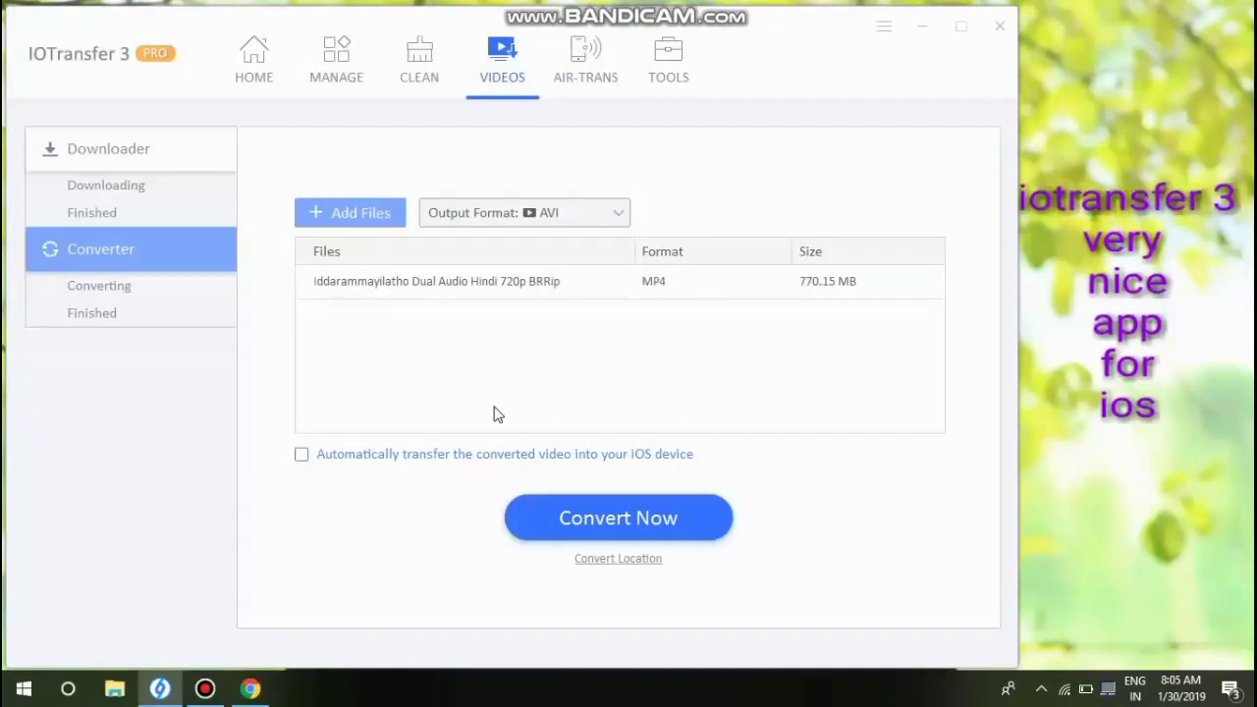
{"action": "left_click", "coordinate": [464, 282]}
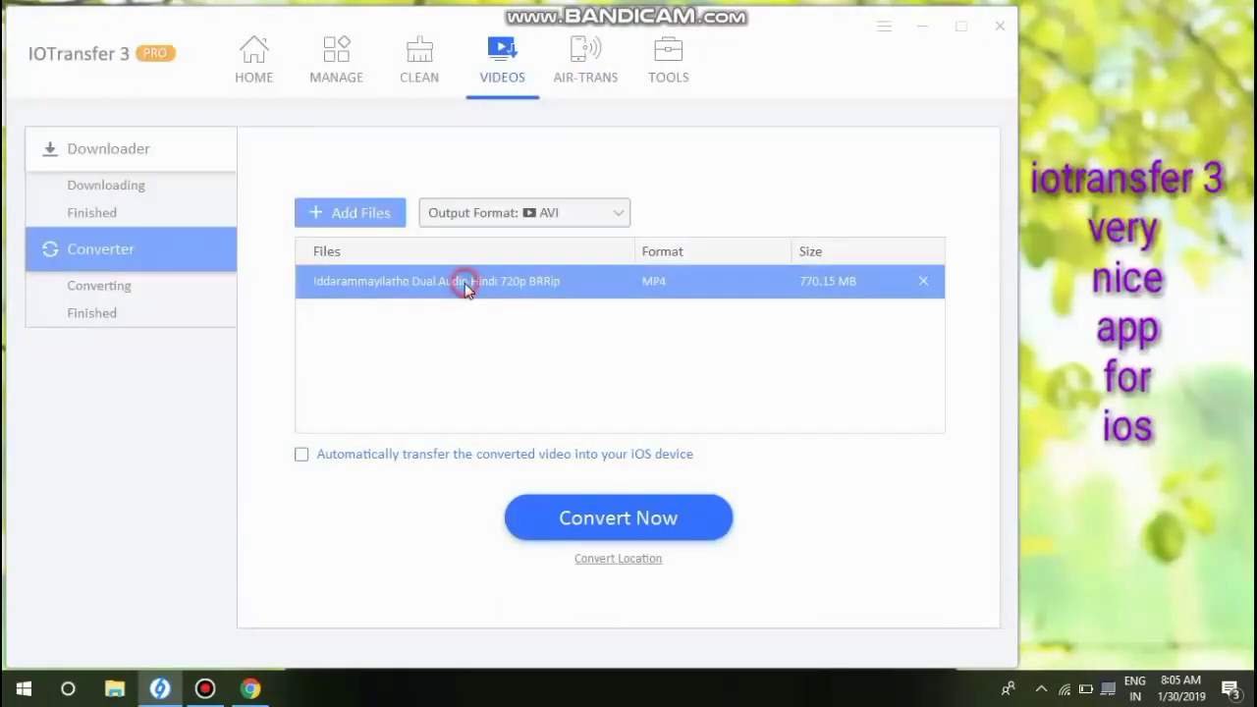
- Scroll the Output Format list down to the audio-only formats
{"action": "left_click", "coordinate": [612, 216]}
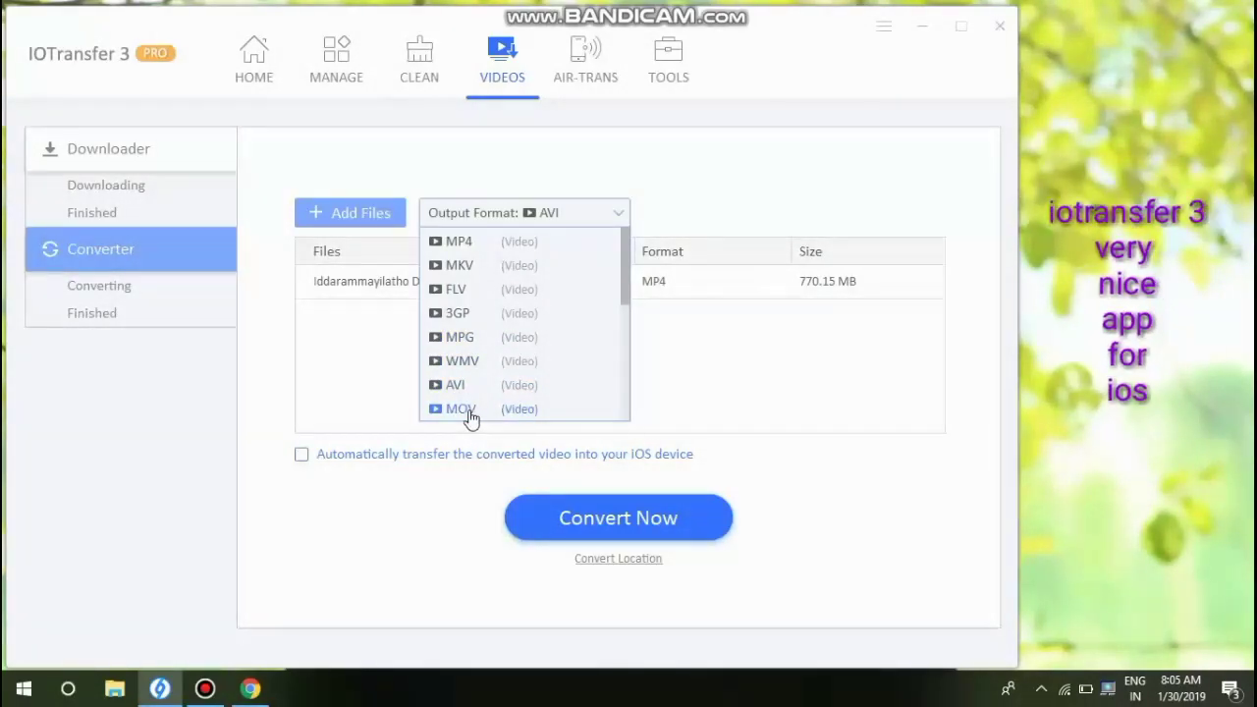
{"action": "left_click", "coordinate": [627, 275]}
{"action": "left_click_drag", "start_coordinate": [627, 275], "coordinate": [629, 404]}
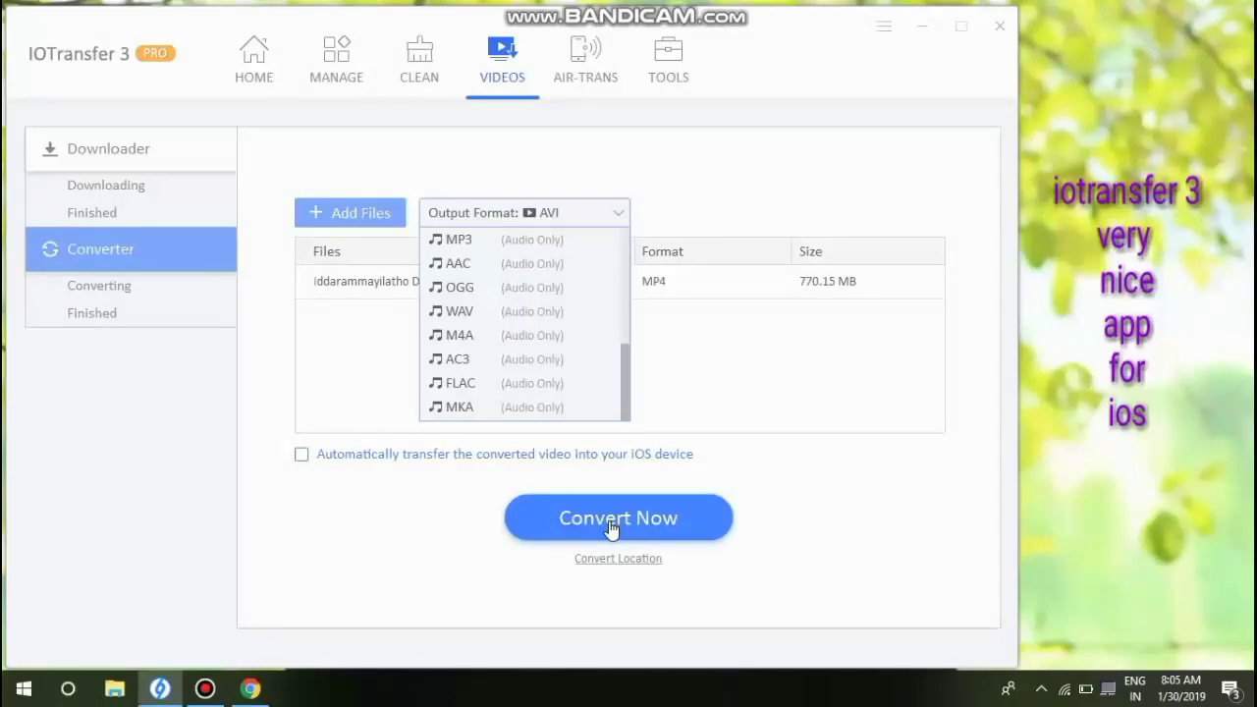
- Open the Instagram Downloader from Tools and close it without fetching anything
{"action": "left_click", "coordinate": [667, 61]}
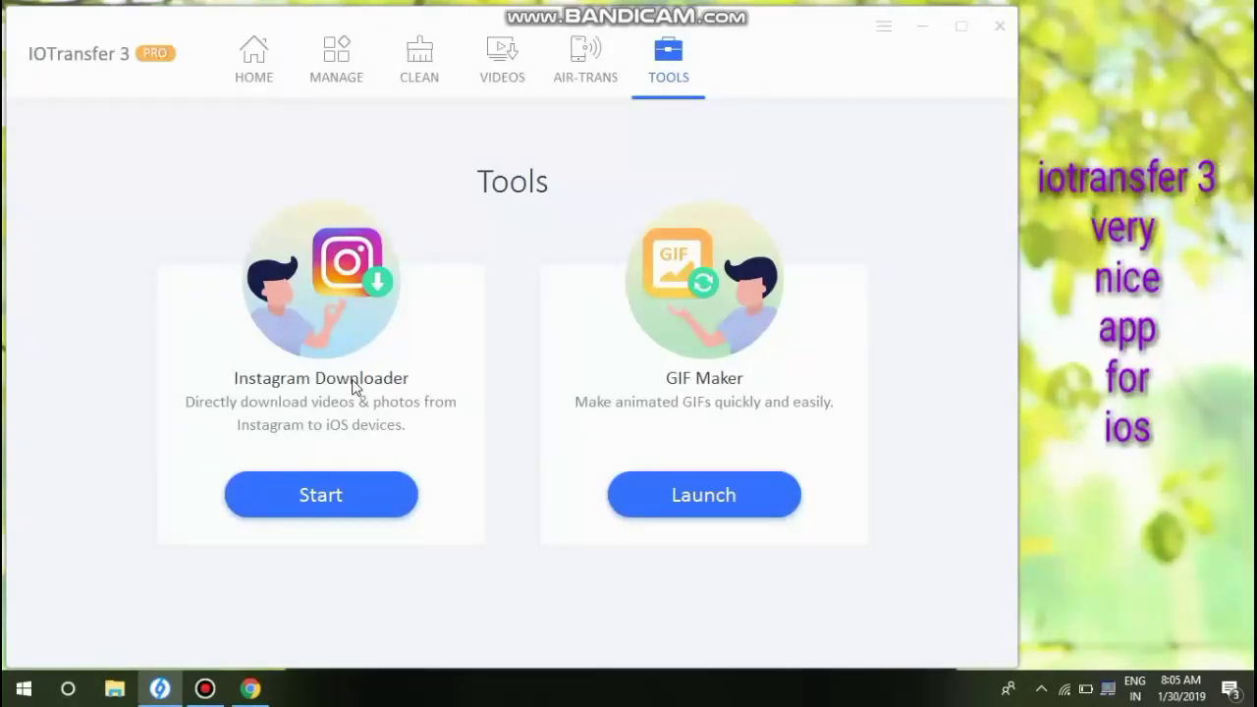
{"action": "left_click", "coordinate": [324, 496]}
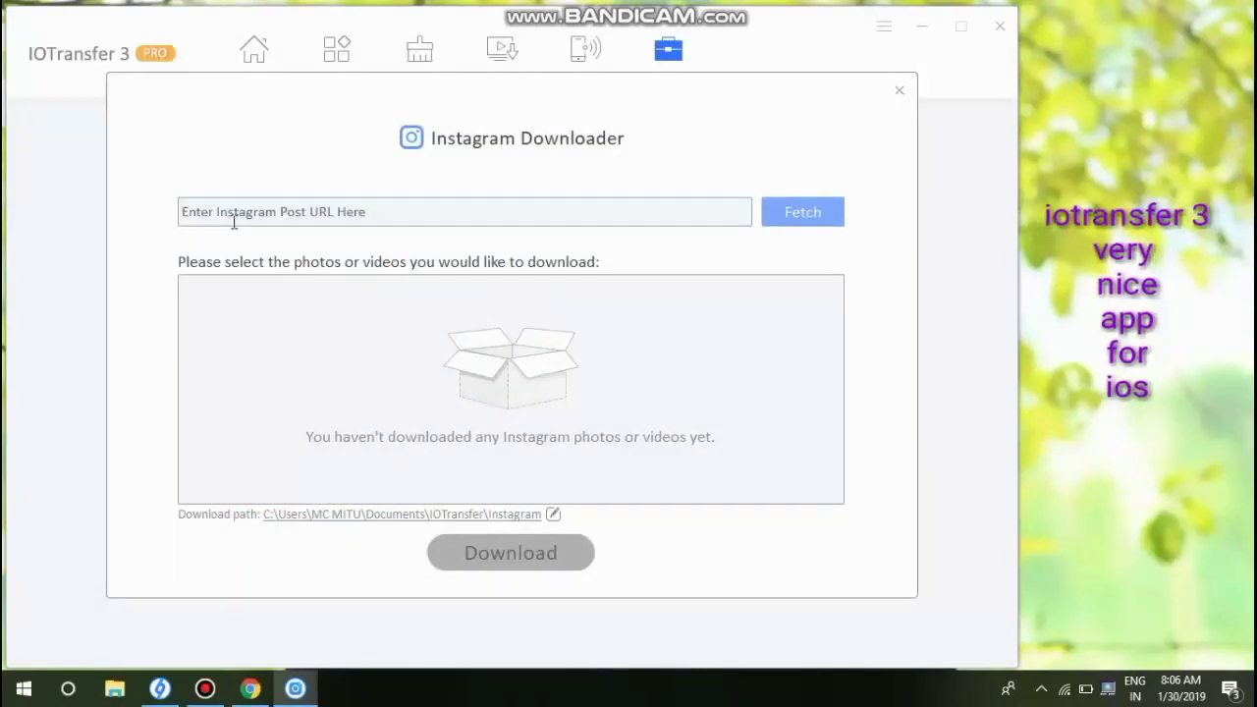
{"action": "left_click", "coordinate": [351, 209]}
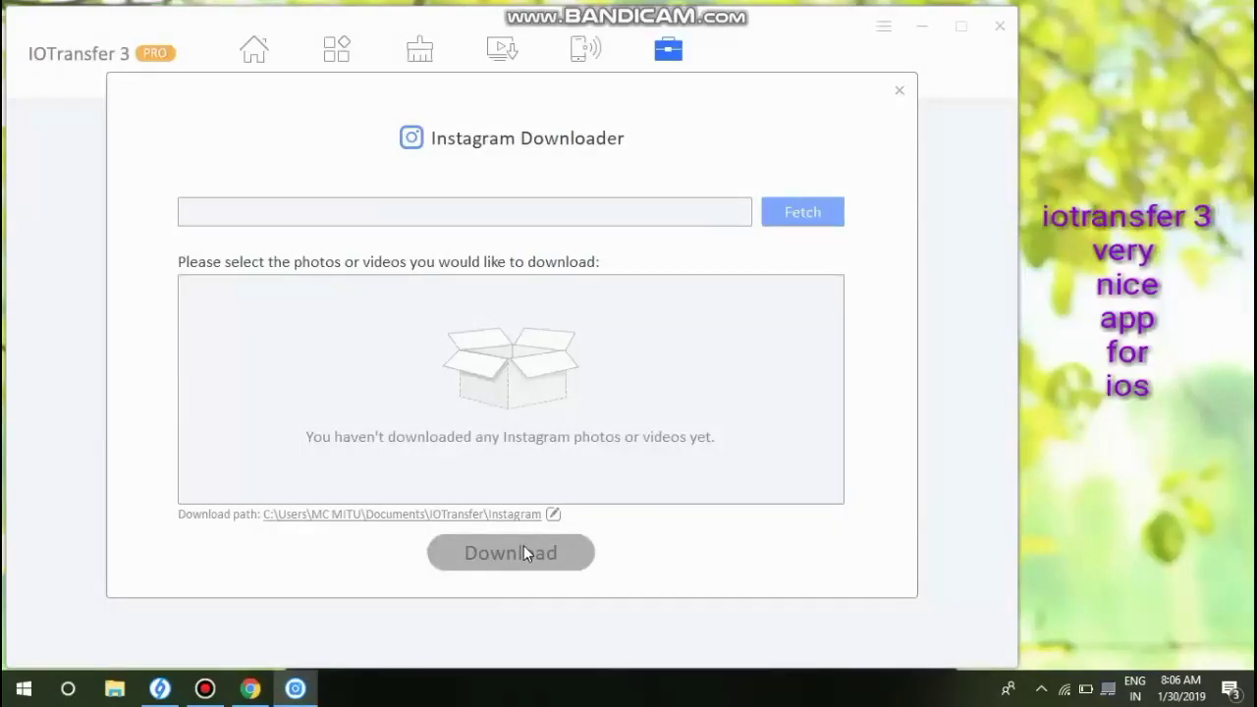
{"action": "left_click", "coordinate": [900, 94]}
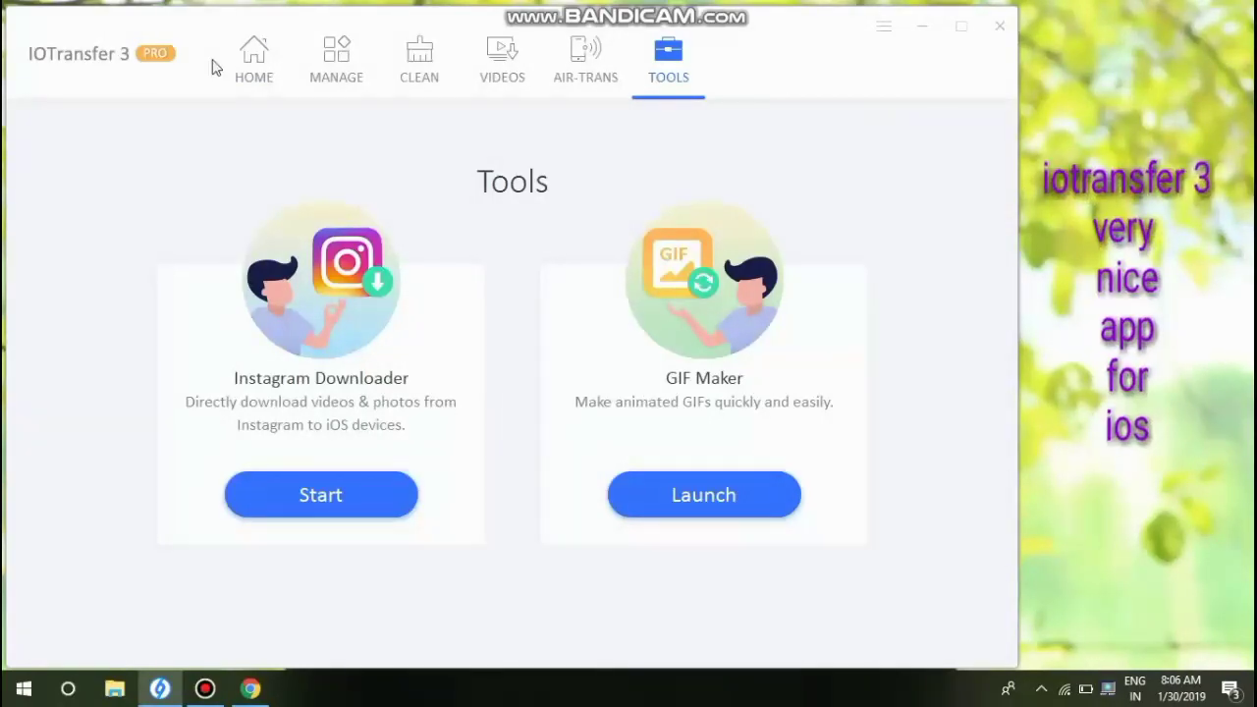
- Return to the Home overview of the iPhone 7's storage and device details
{"action": "left_click", "coordinate": [249, 57]}
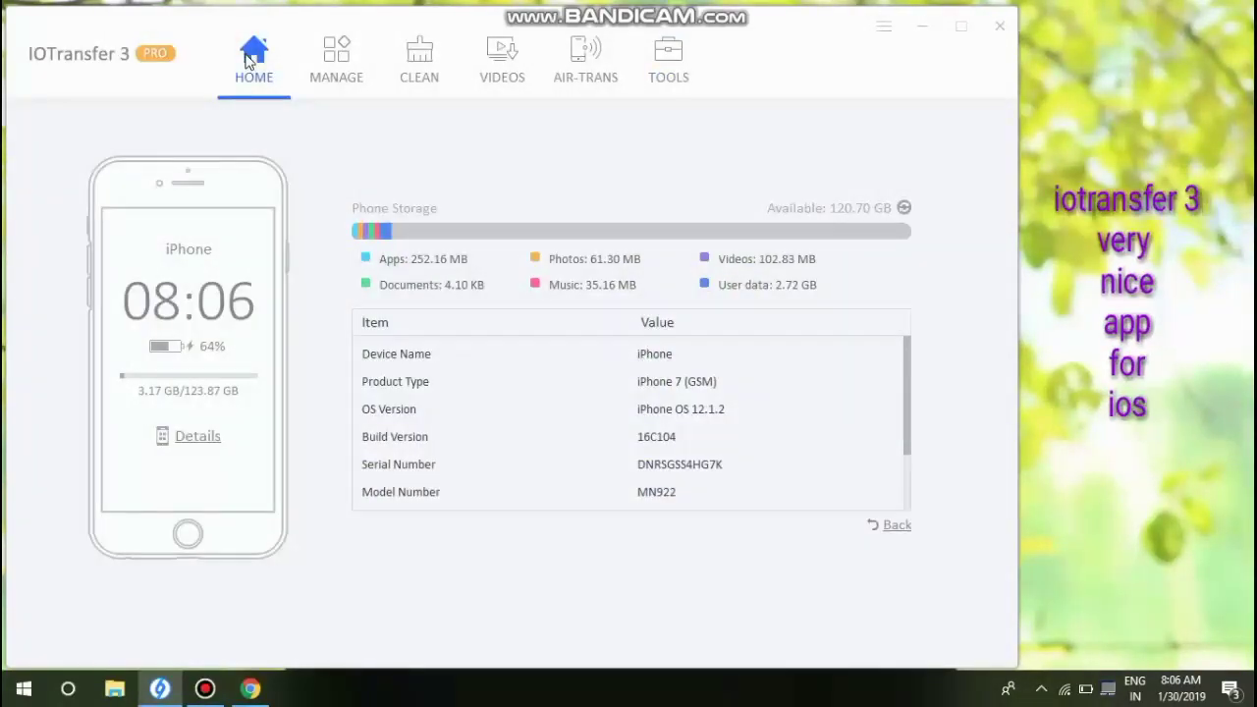